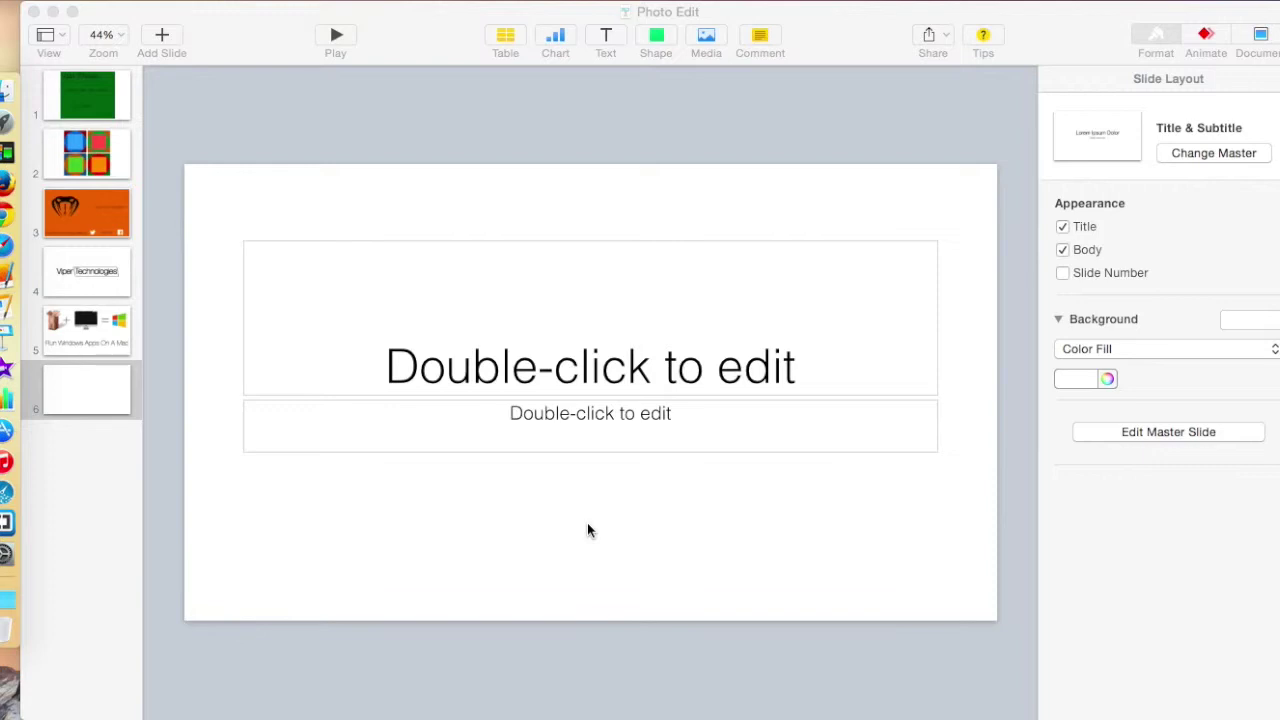
# Step: Delete the title and body placeholders from slide 6
pyautogui.moveTo(483, 540); pyautogui.dragTo(622, 218)
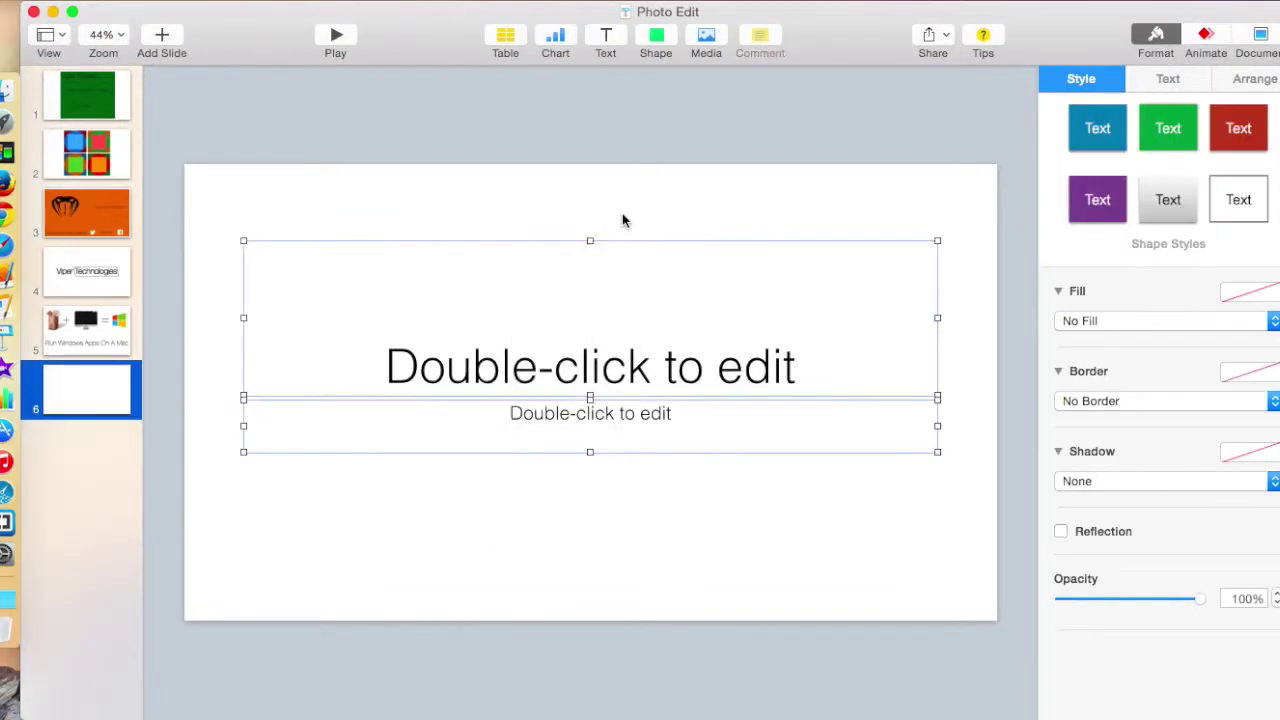
pyautogui.press('BackSpace')
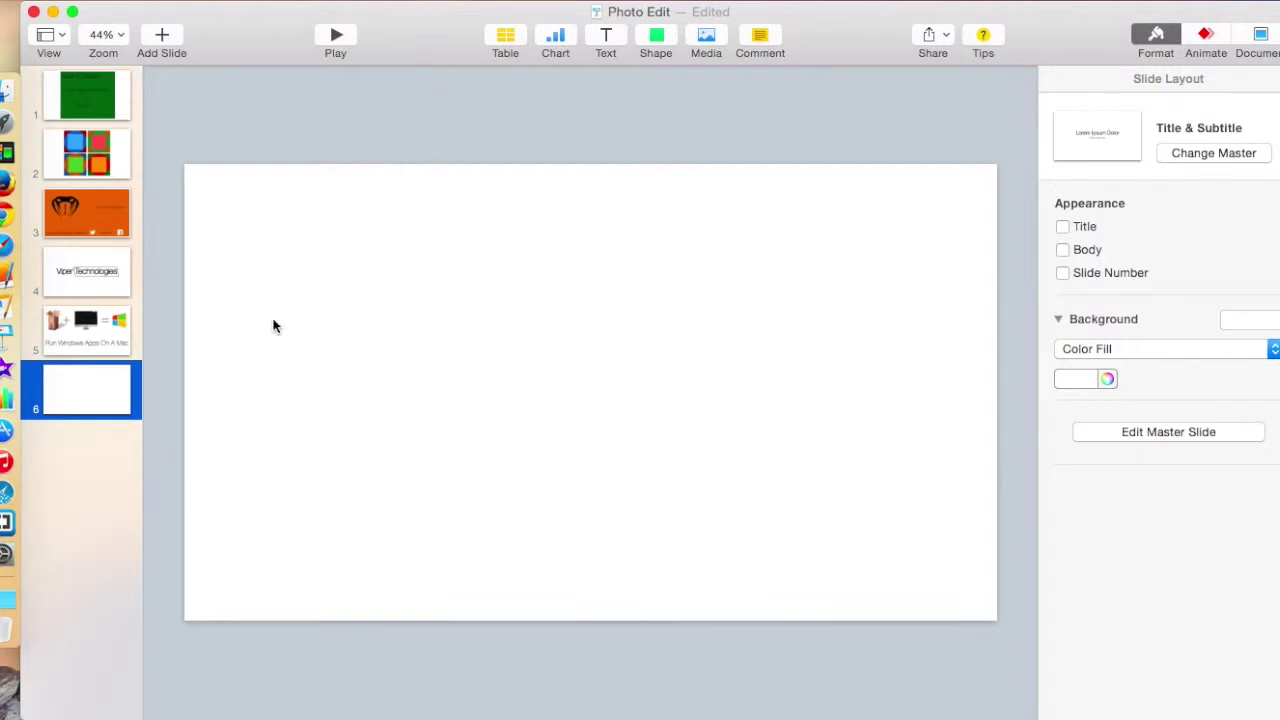
pyautogui.click(656, 37)
# Step: Insert a square, stretch it over the whole slide, and give it a solid green colour fill
pyautogui.click(595, 168)
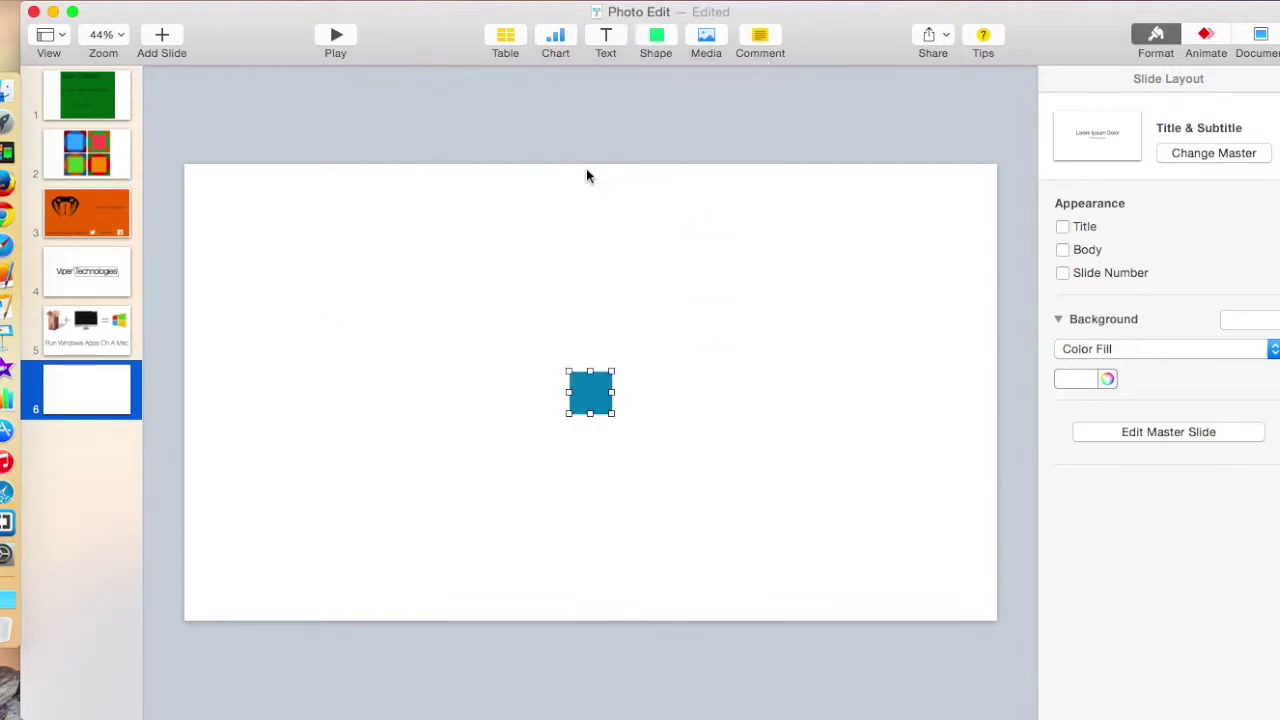
pyautogui.moveTo(579, 405); pyautogui.dragTo(996, 615)
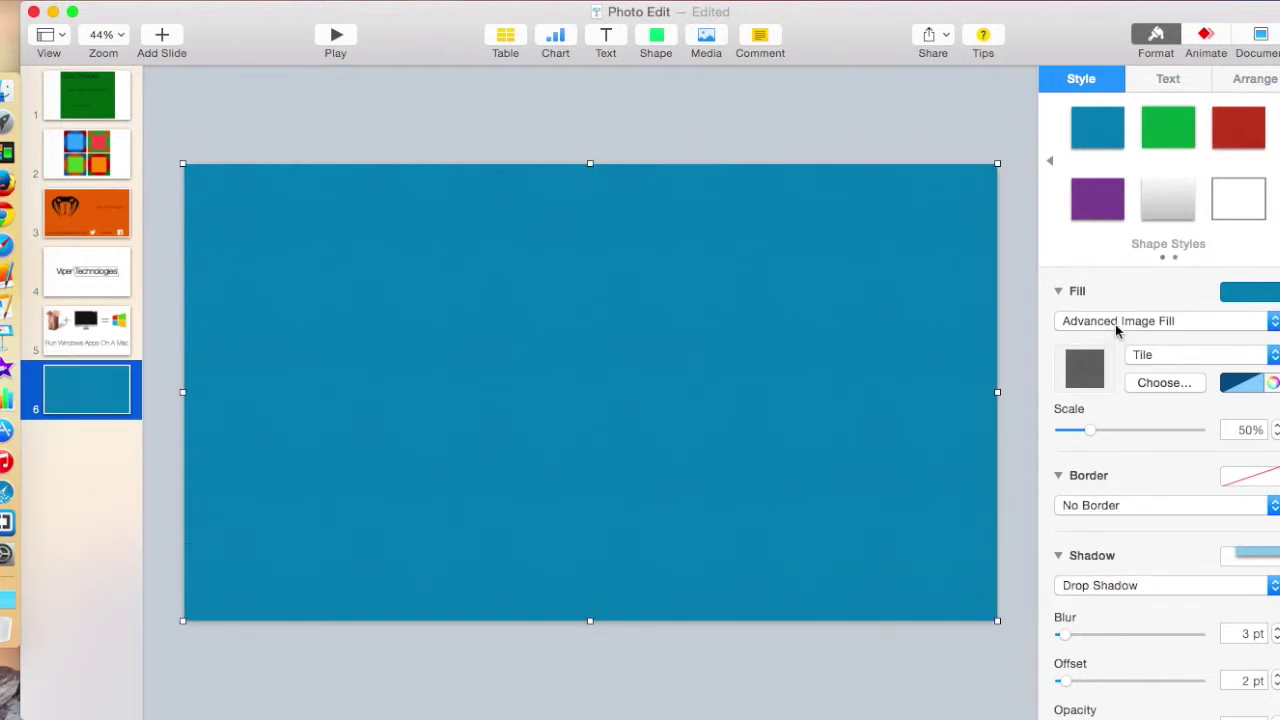
pyautogui.click(1078, 321)
pyautogui.click(1087, 255)
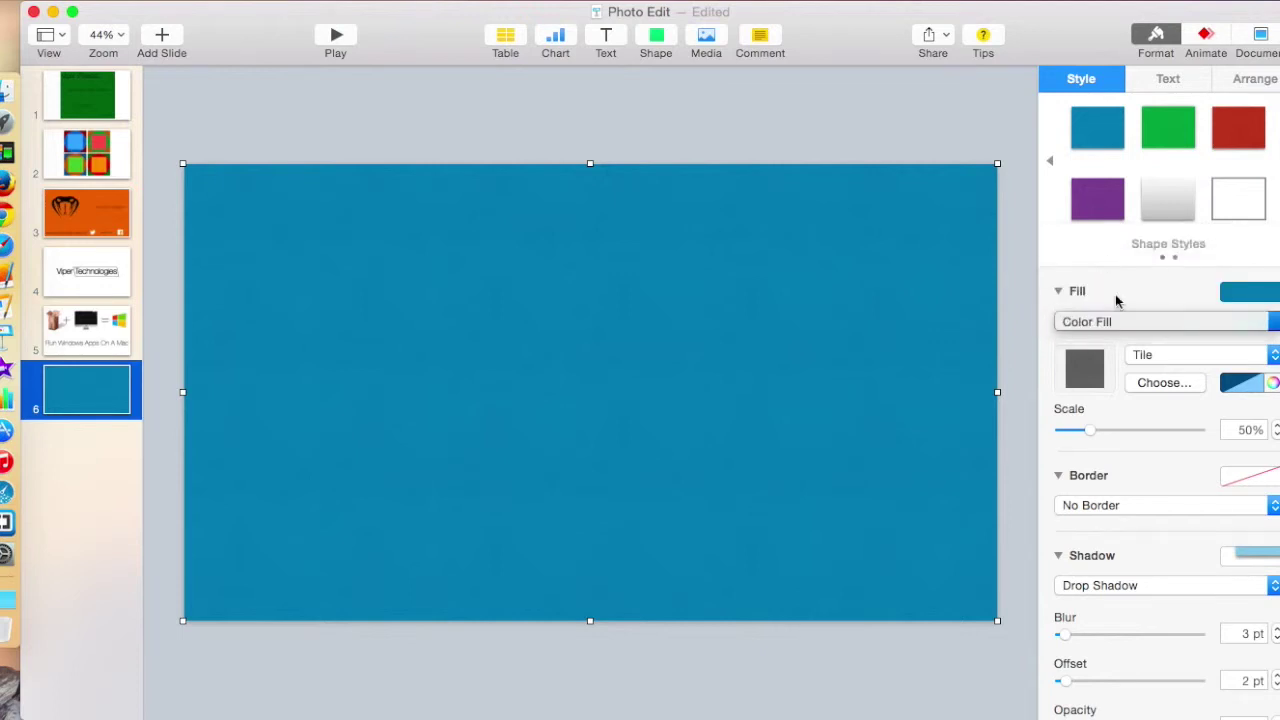
pyautogui.click(1243, 294)
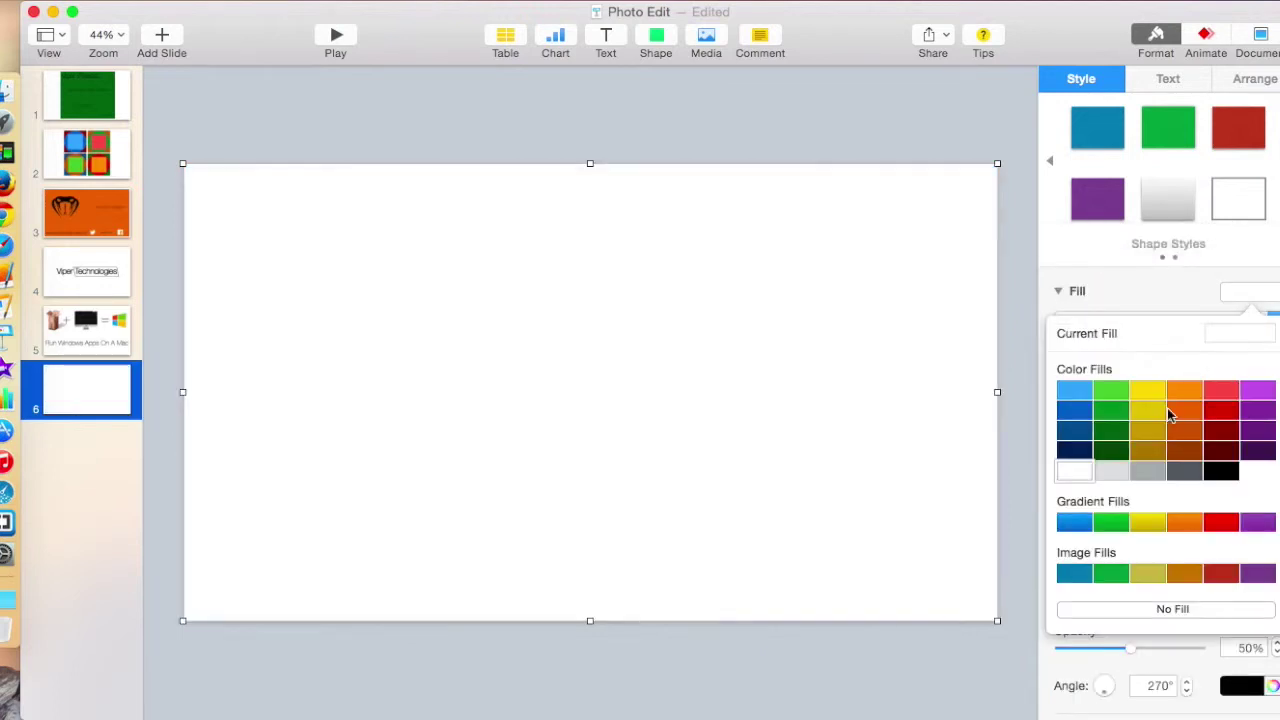
pyautogui.click(1111, 420)
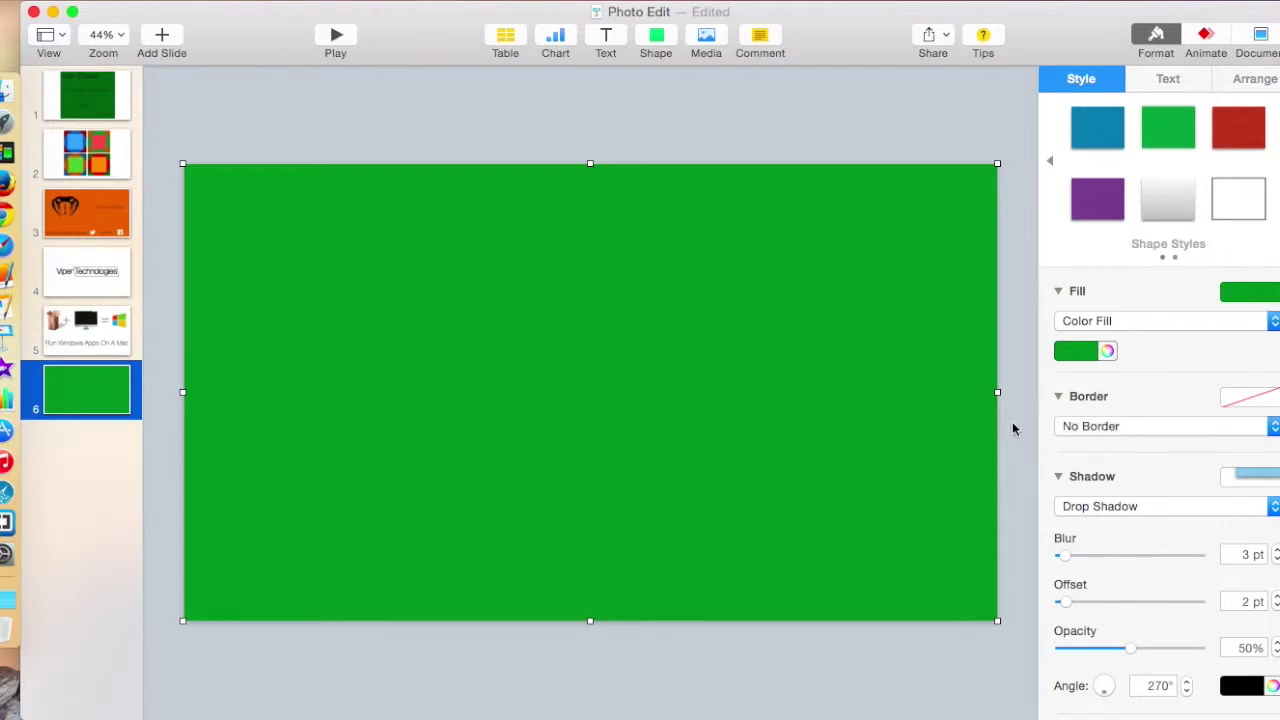
pyautogui.click(1107, 351)
pyautogui.click(268, 208)
pyautogui.click(655, 681)
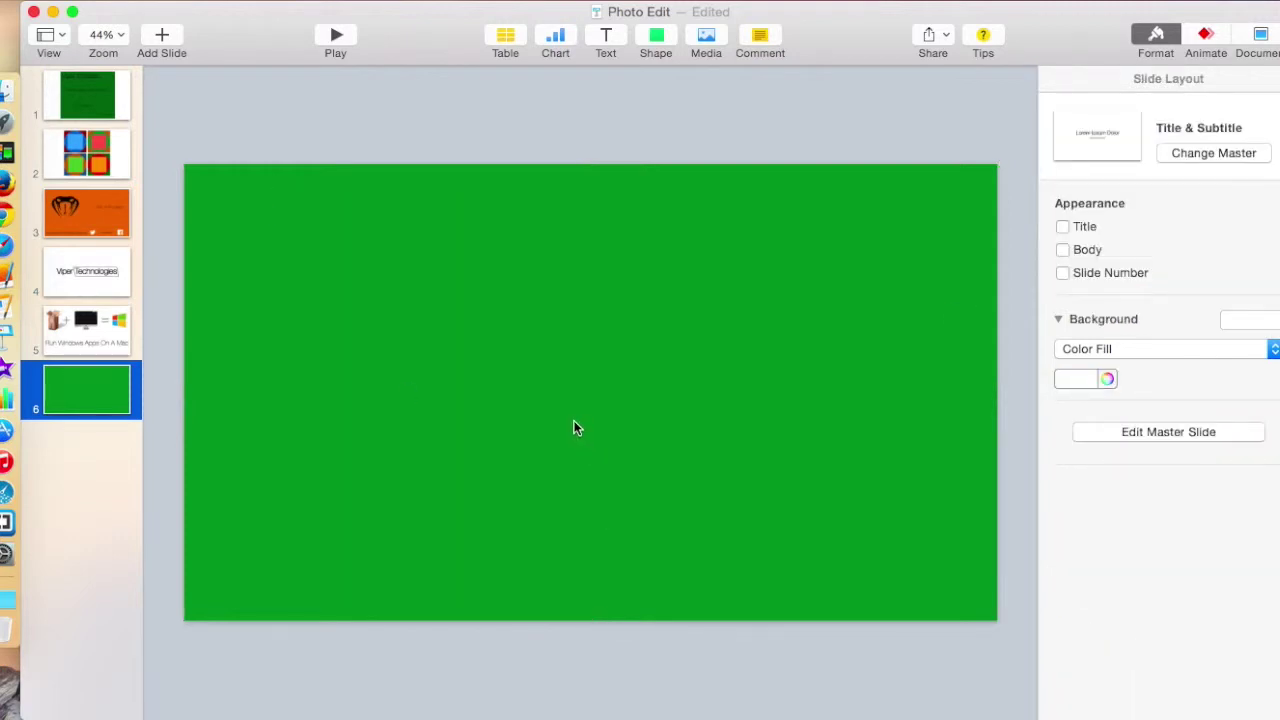
# Step: Add a text box reading 'Trollolol' and move it toward the top-left
pyautogui.click(604, 38)
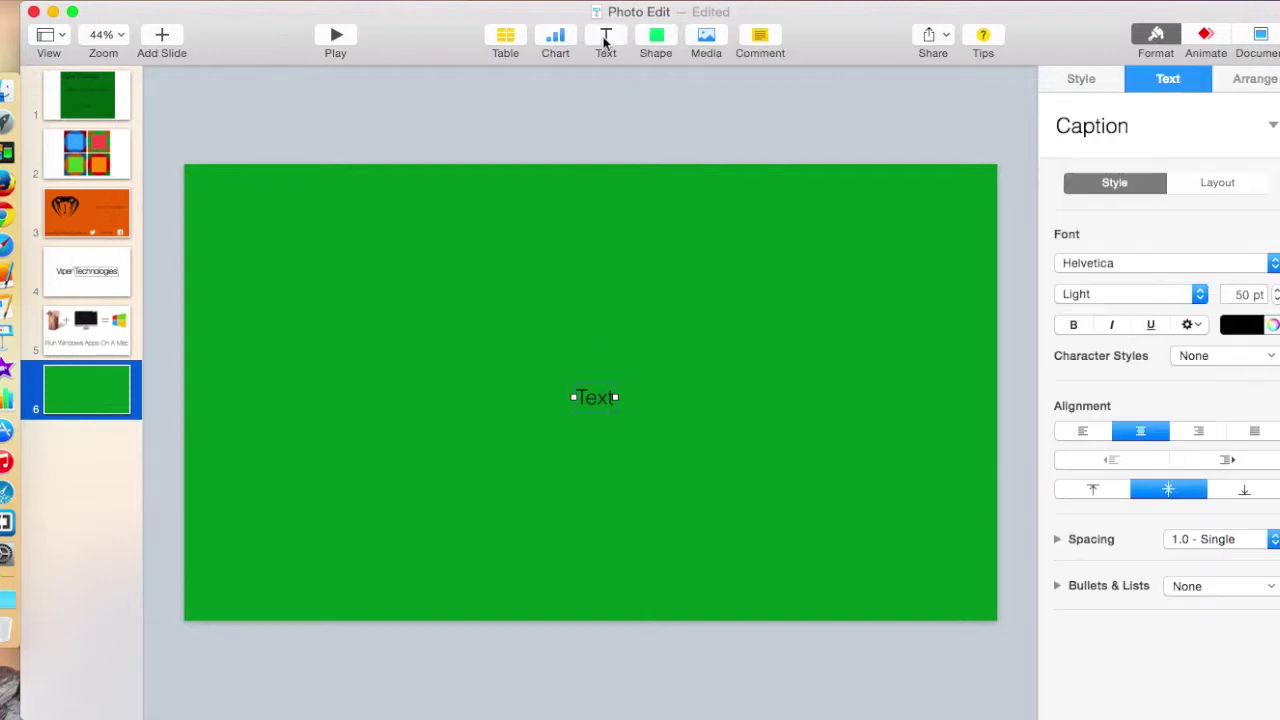
pyautogui.click(605, 404)
pyautogui.write('Trollolol')
pyautogui.click(719, 514)
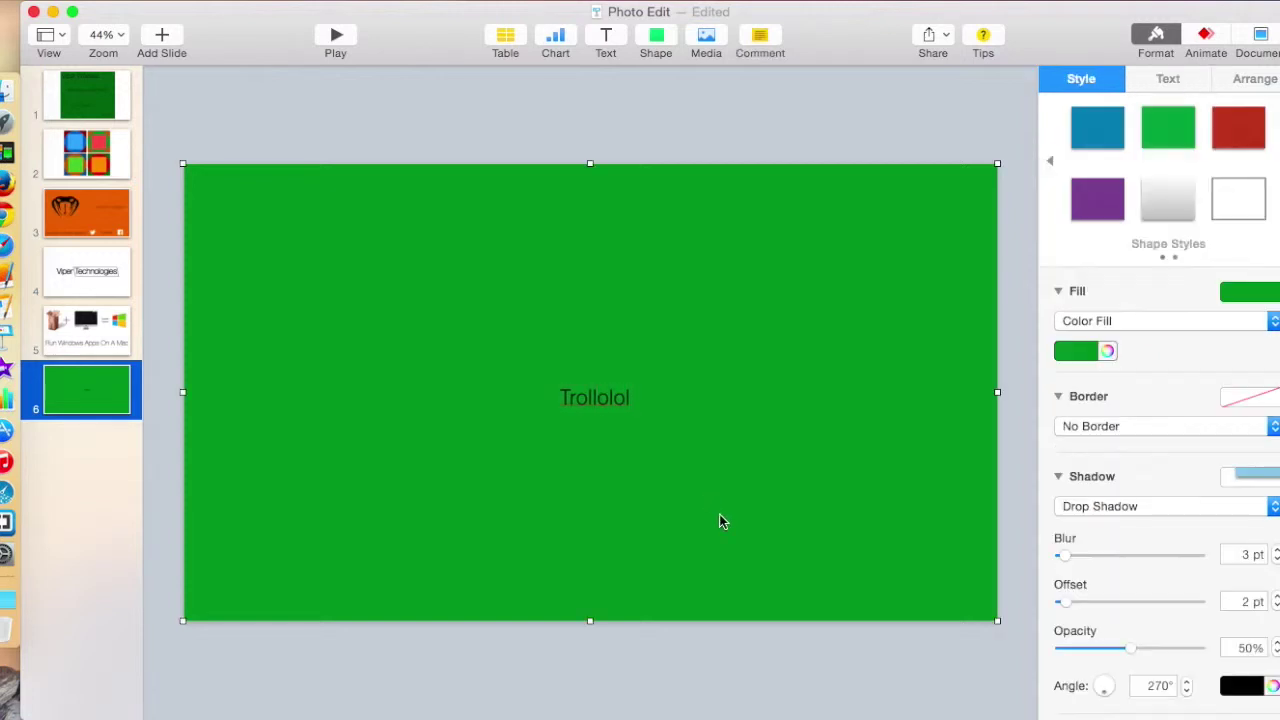
pyautogui.moveTo(598, 400); pyautogui.dragTo(267, 217)
# Step: Style Trollolol in Helvetica Neue UltraLight at 300 pt
pyautogui.doubleClick(267, 217)
pyautogui.click(1206, 262)
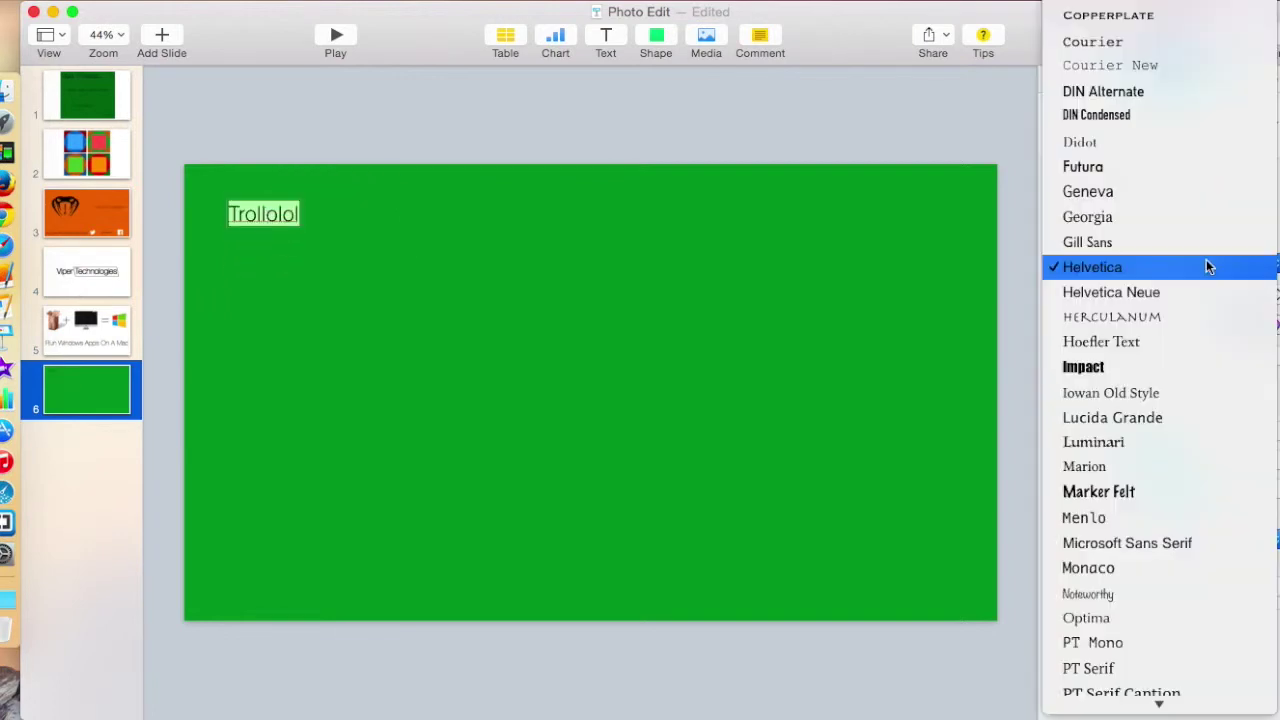
pyautogui.click(1160, 294)
pyautogui.click(1120, 294)
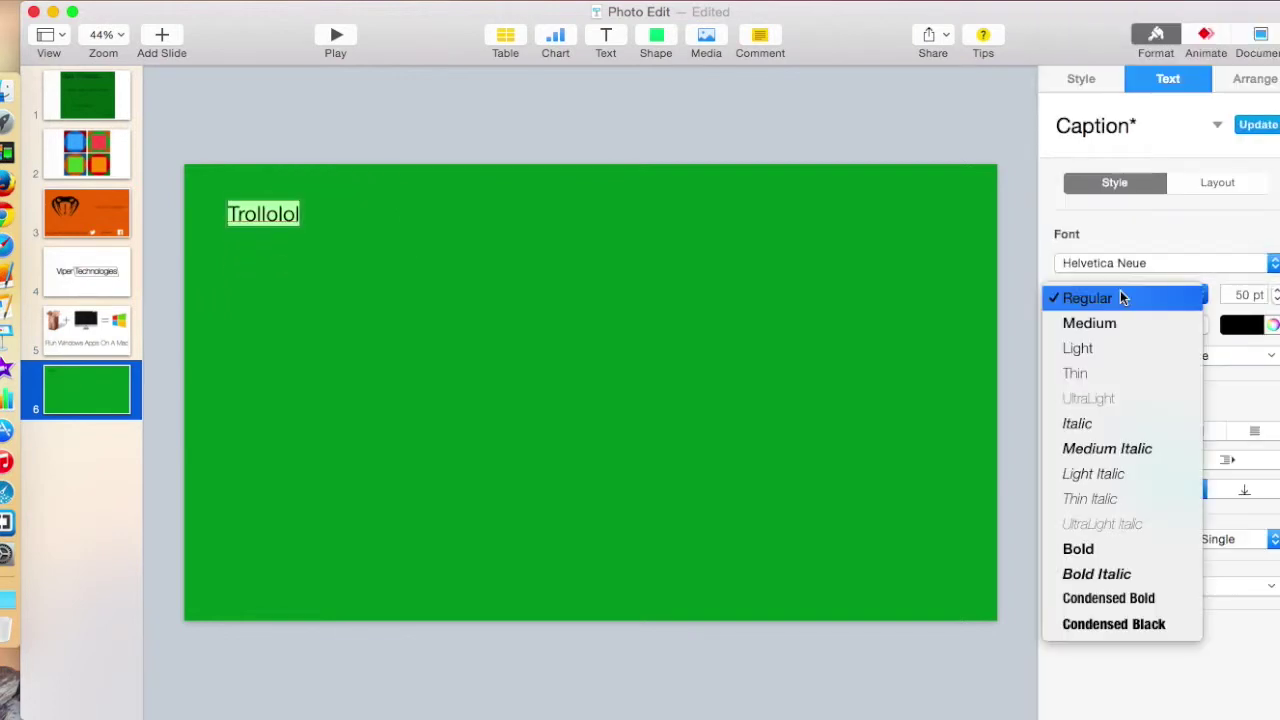
pyautogui.click(1094, 398)
pyautogui.doubleClick(1242, 296)
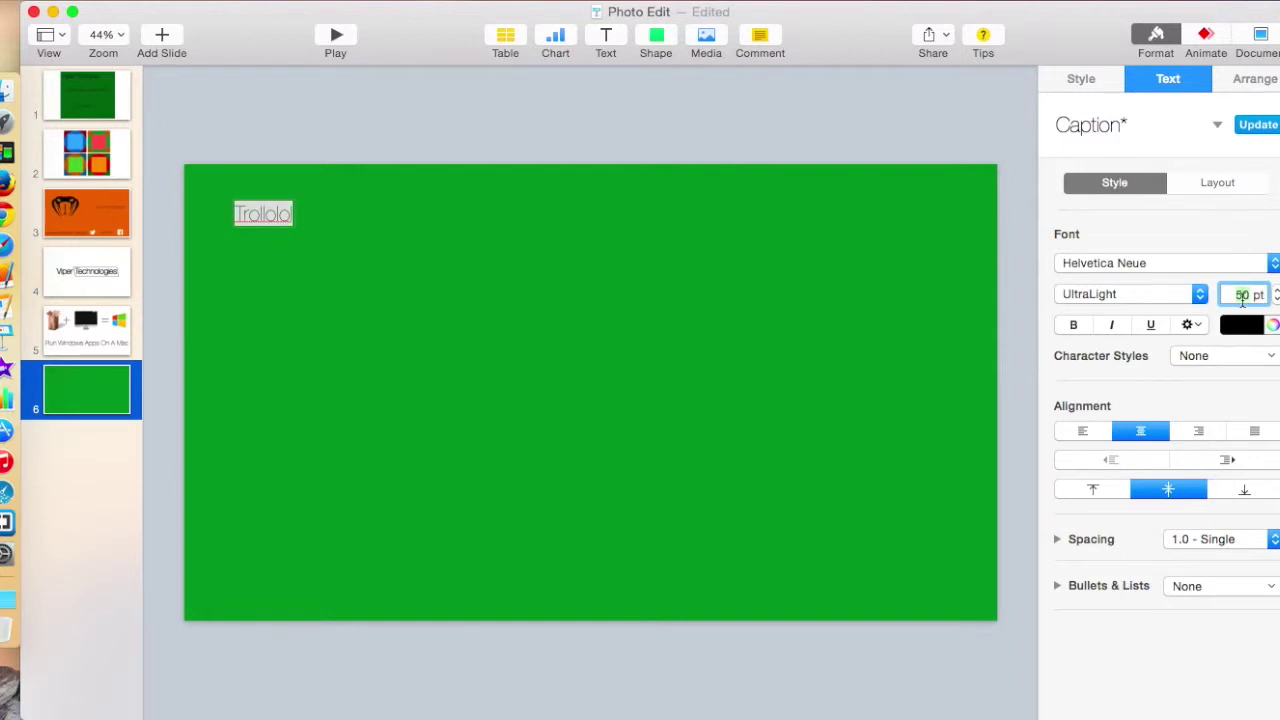
pyautogui.write('300')
pyautogui.press('Return')
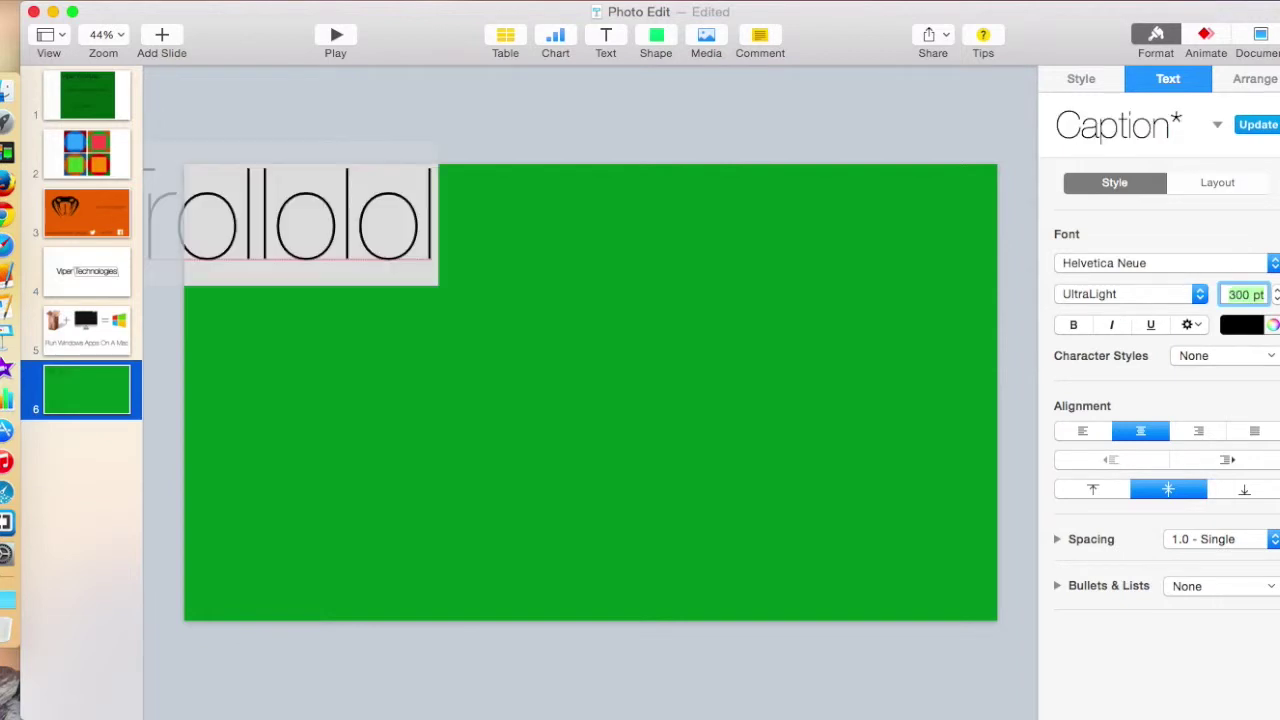
# Step: Position the Trollolol text at the slide's top-left edge and open Finder
pyautogui.click(252, 277)
pyautogui.moveTo(252, 277); pyautogui.dragTo(345, 285)
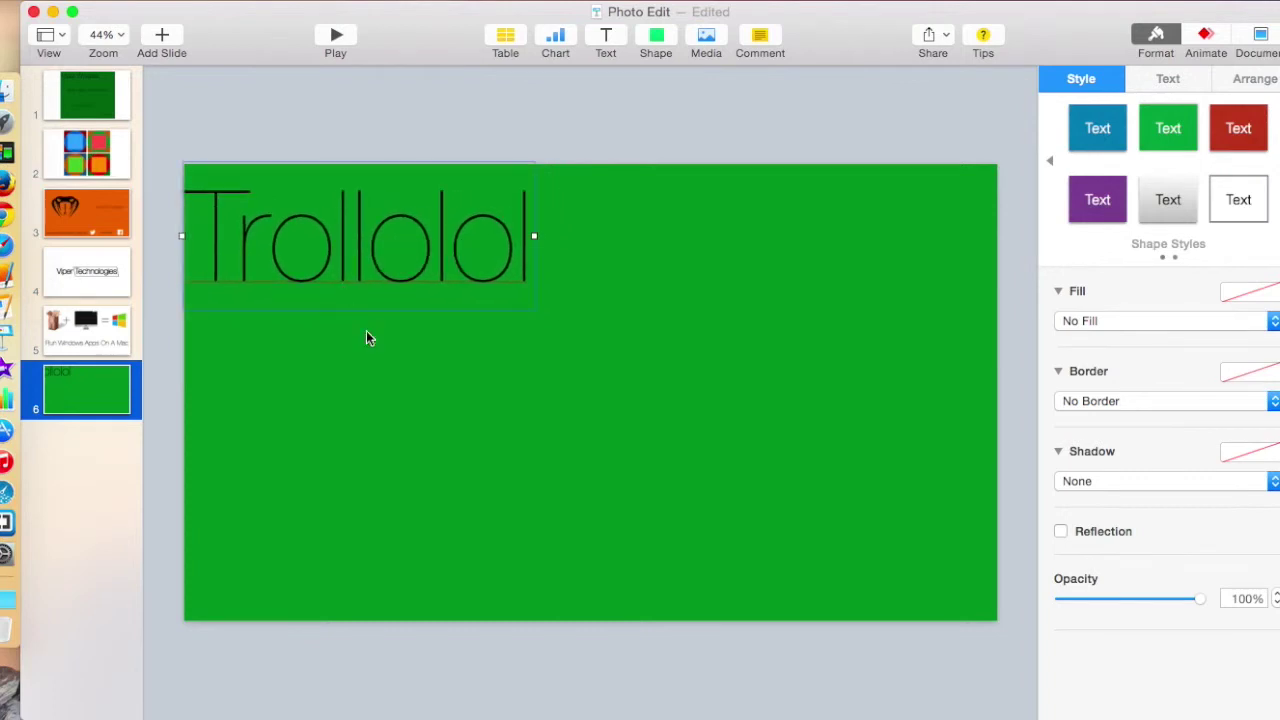
pyautogui.click(442, 440)
pyautogui.moveTo(349, 232); pyautogui.dragTo(352, 230)
pyautogui.click(586, 442)
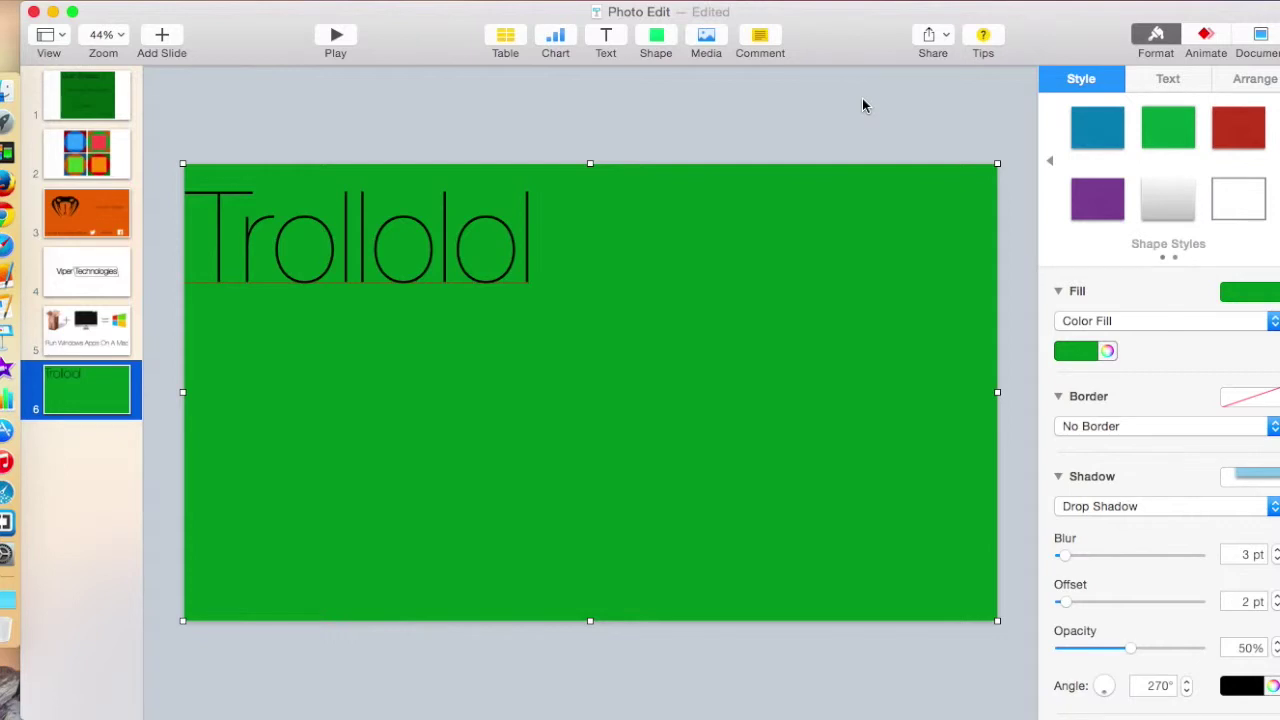
pyautogui.click(7, 90)
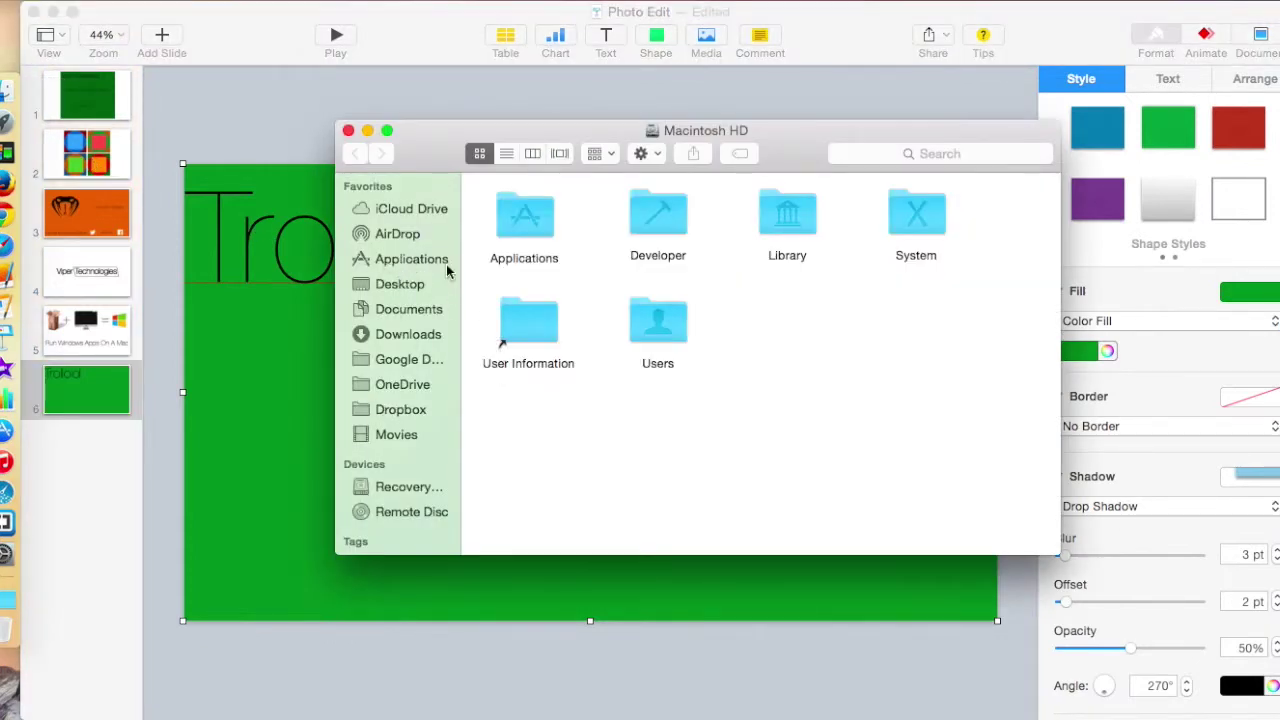
# Step: Drag the graffiti wallpaper from Pictures onto the slide as a separate image, undoing the fill replacement
pyautogui.click(411, 262)
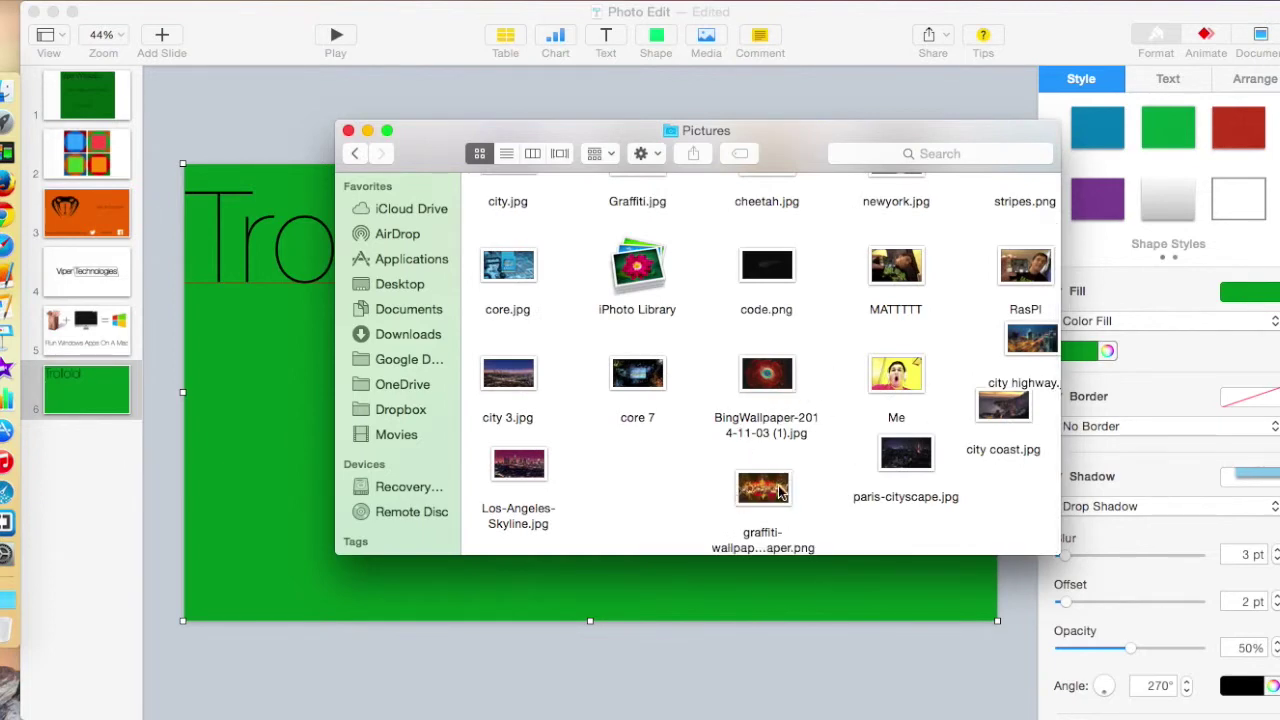
pyautogui.moveTo(765, 488); pyautogui.dragTo(280, 393)
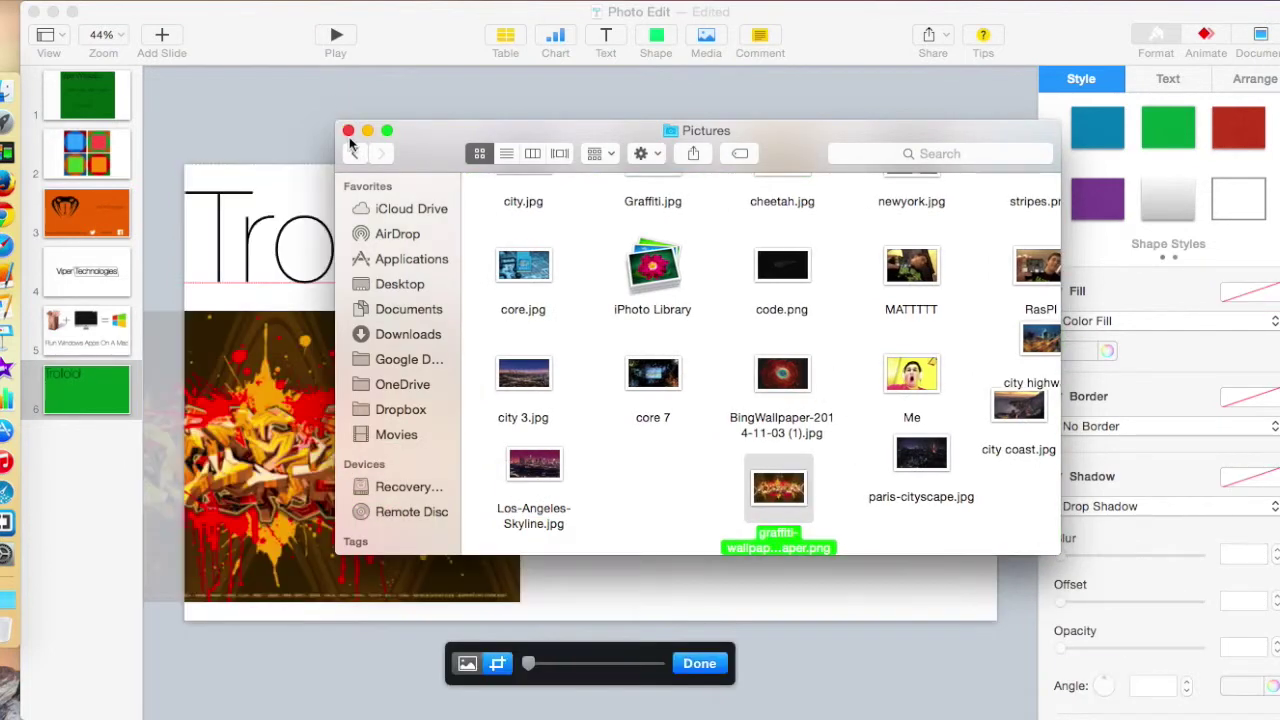
pyautogui.click(315, 627)
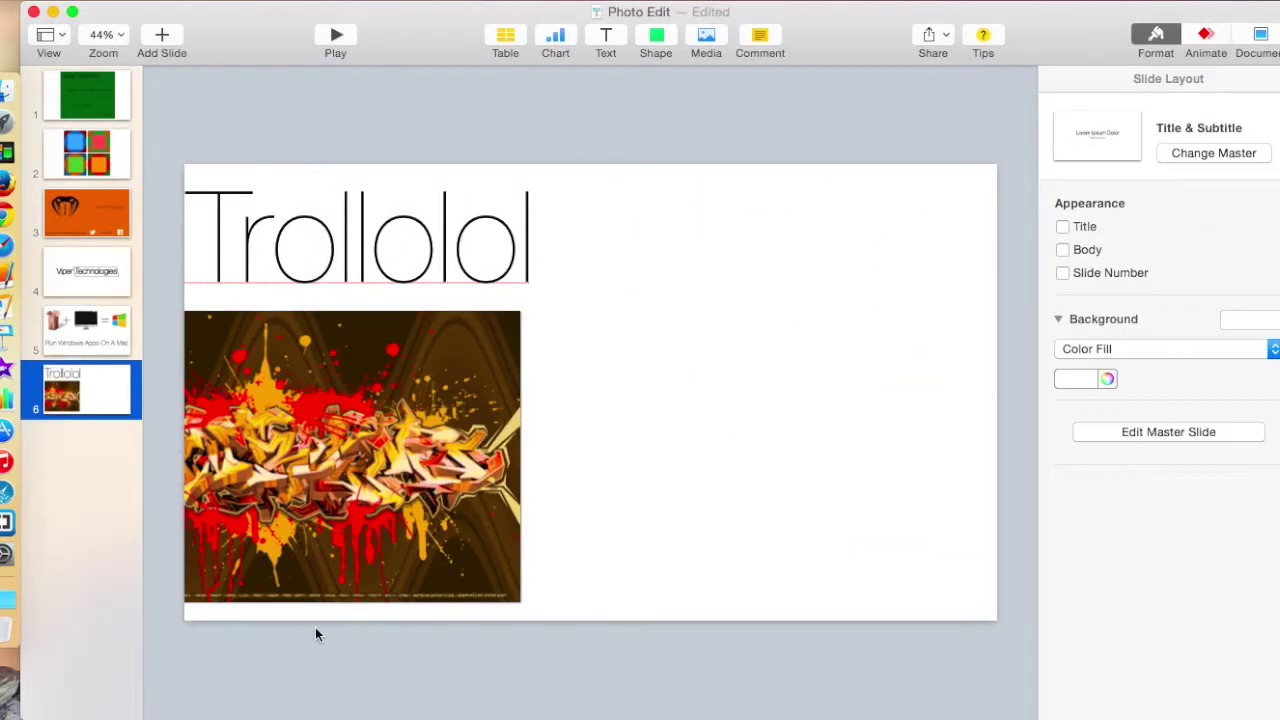
pyautogui.press('super+z')
pyautogui.click(7, 90)
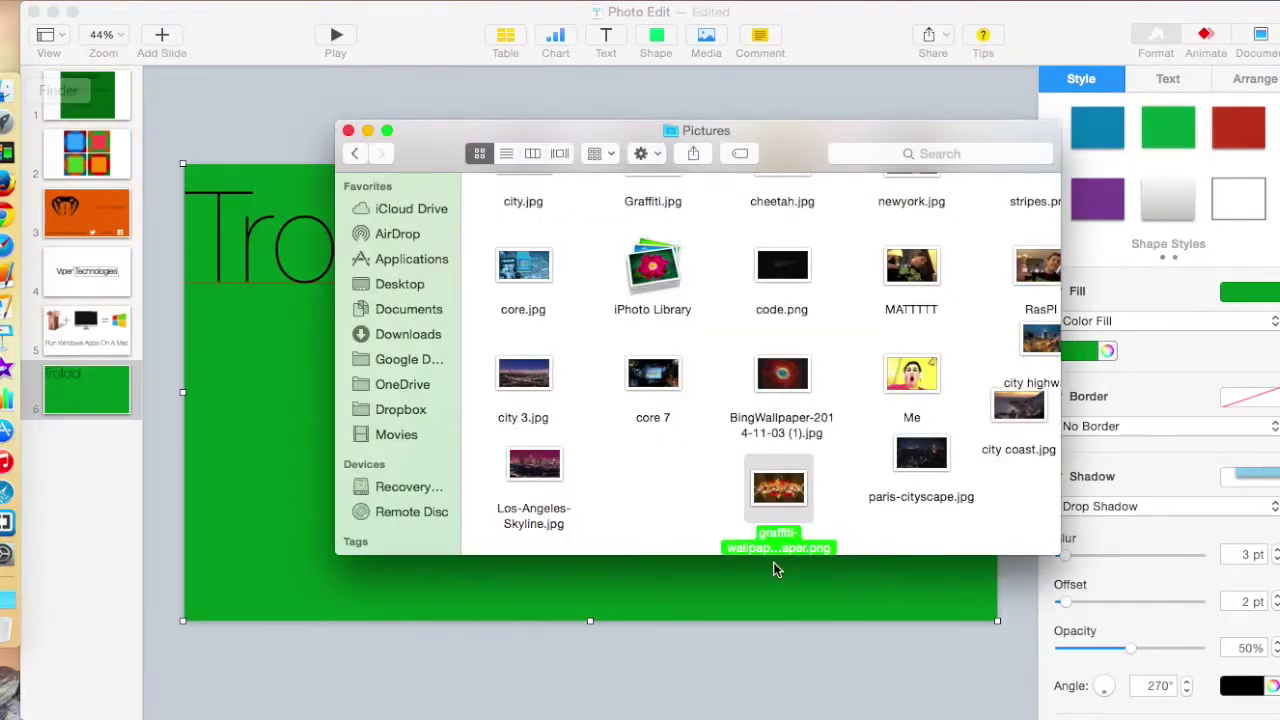
pyautogui.moveTo(787, 493); pyautogui.dragTo(698, 700)
pyautogui.click(348, 131)
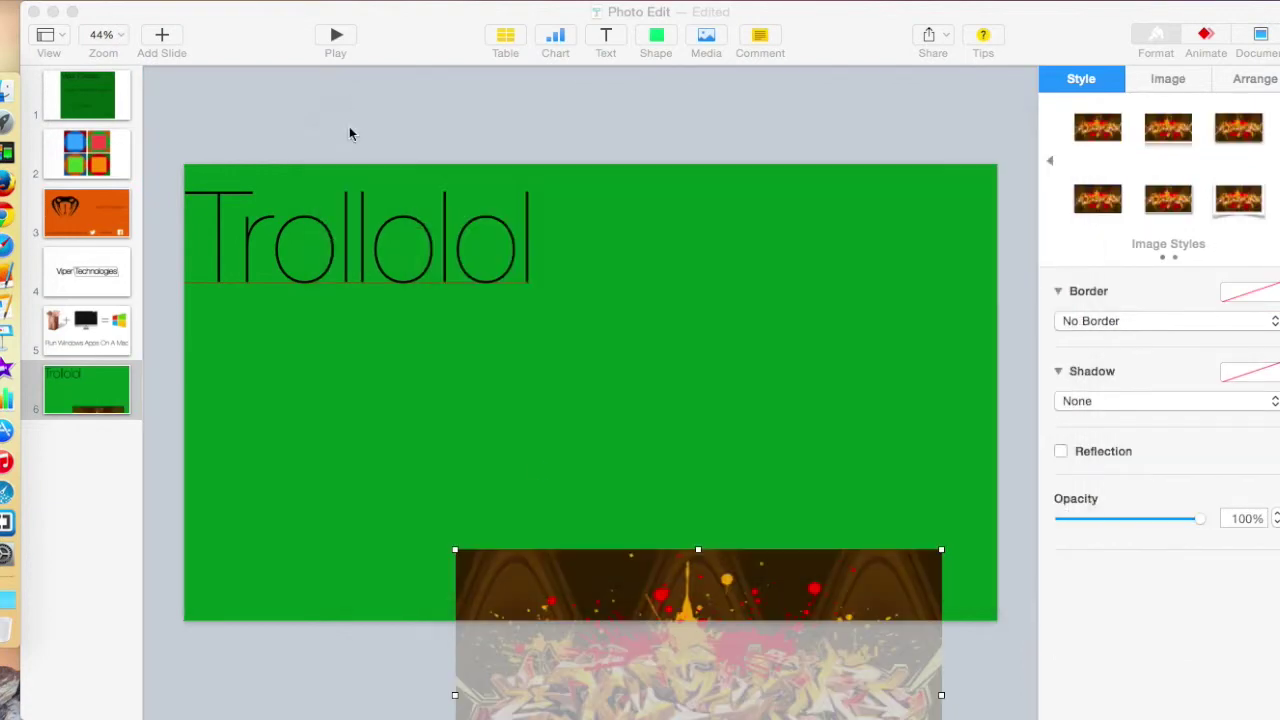
# Step: Move the graffiti image up onto the slide beneath the Trollolol text
pyautogui.moveTo(708, 570); pyautogui.dragTo(461, 347)
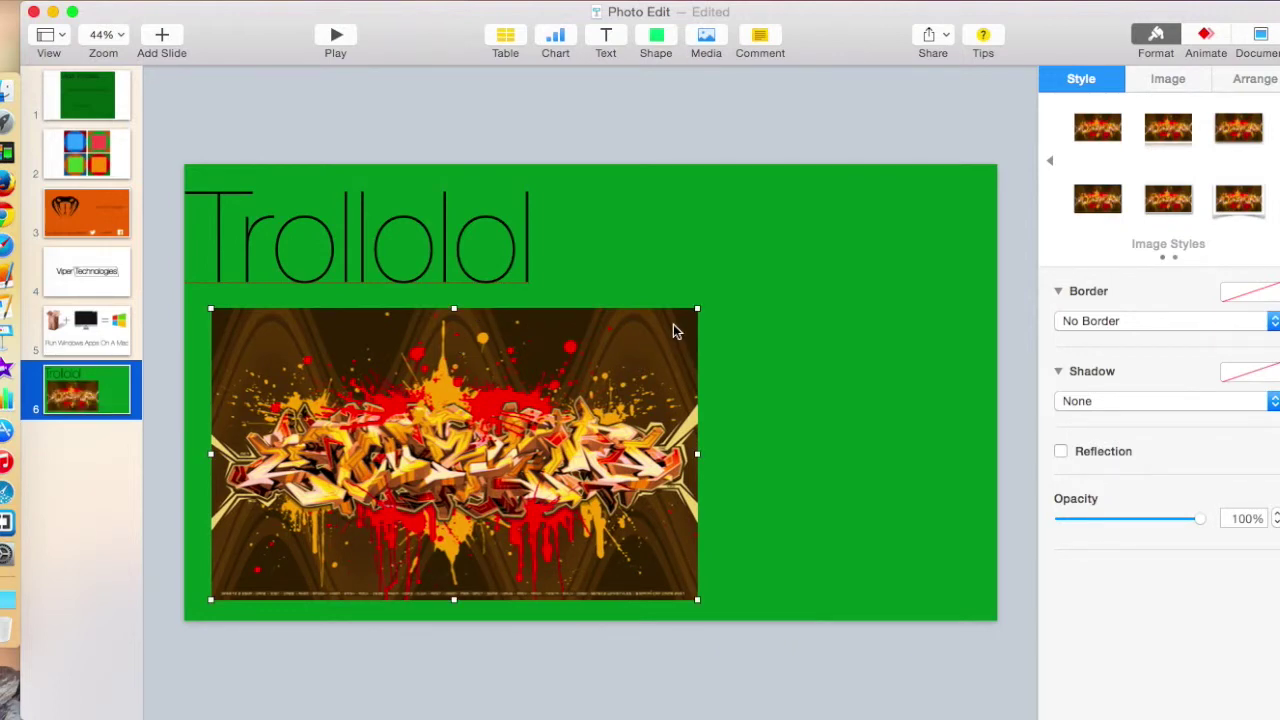
pyautogui.click(869, 402)
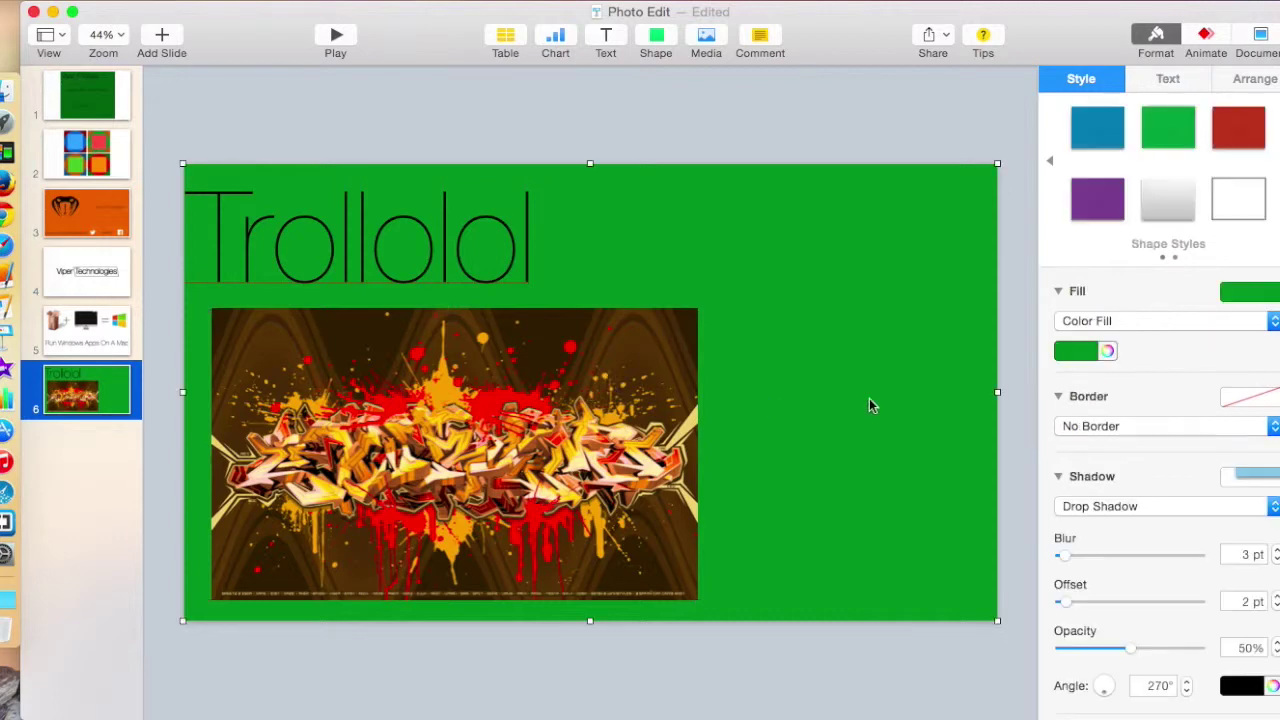
pyautogui.click(440, 265)
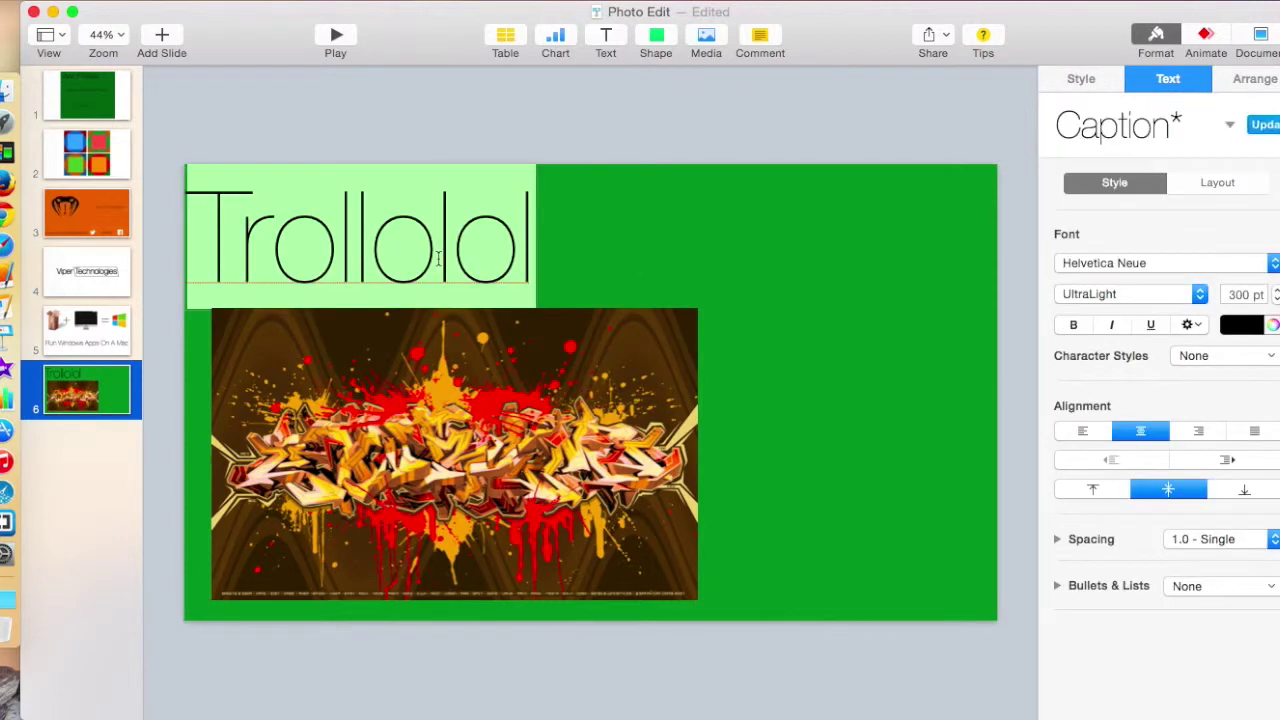
pyautogui.click(745, 318)
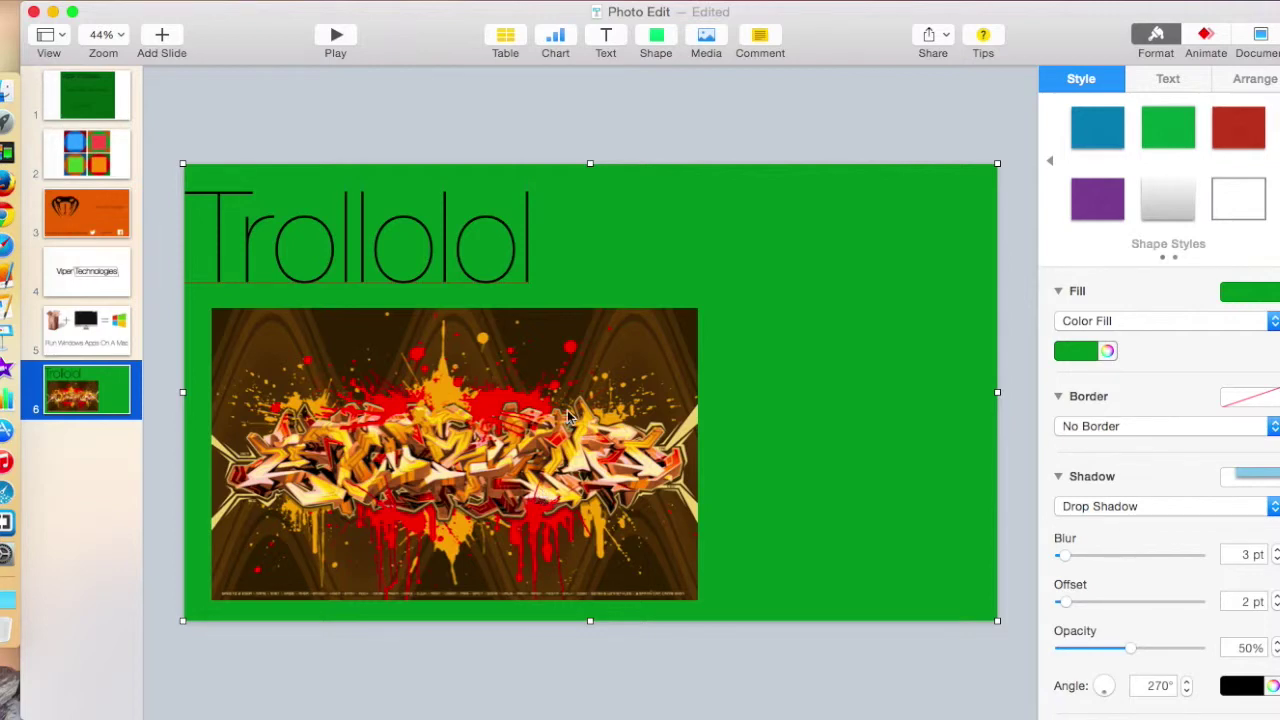
pyautogui.click(552, 447)
# Step: Delete the graffiti image and the Trollolol text from the slide
pyautogui.press('Delete')
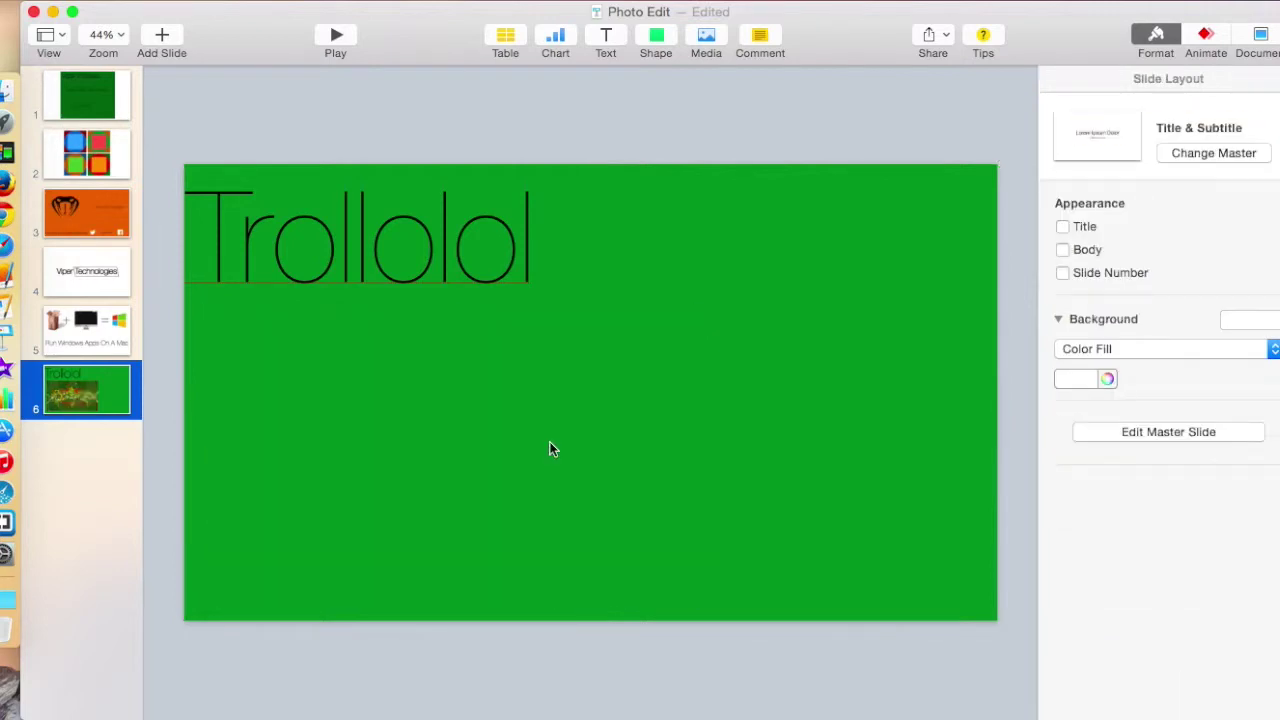
pyautogui.click(412, 284)
pyautogui.press('Delete')
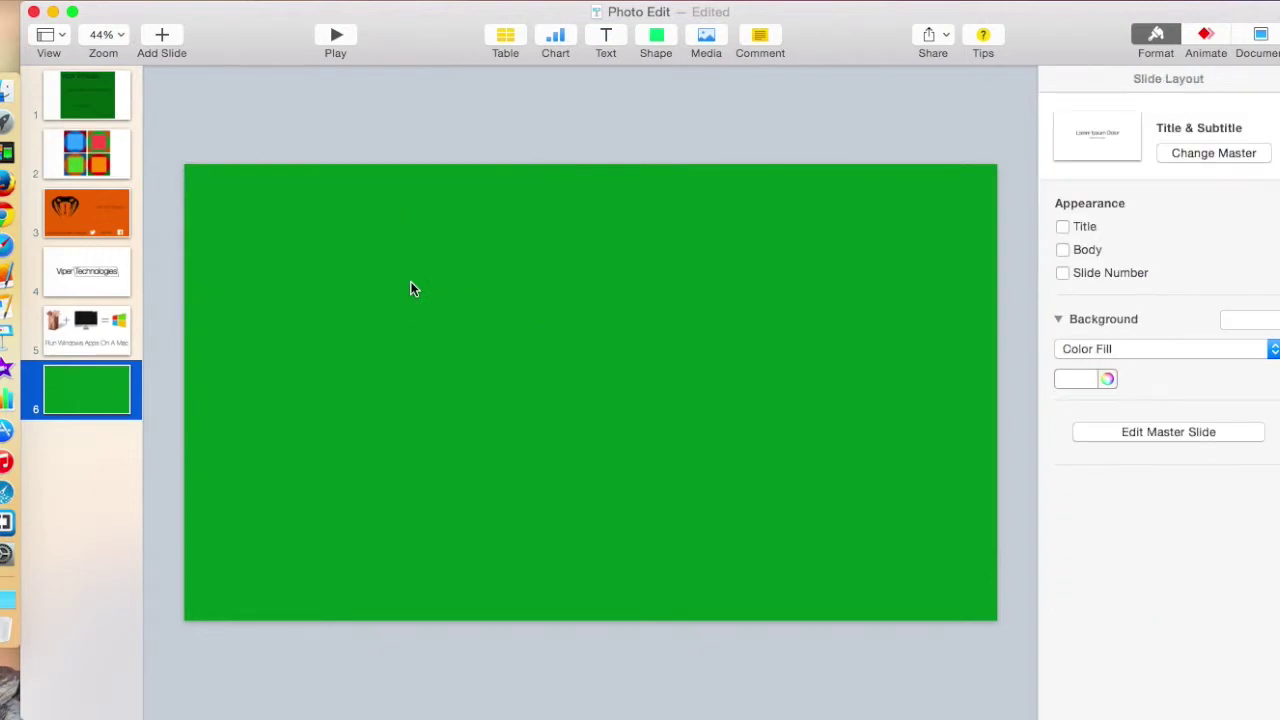
# Step: Insert a circle and switch it to a plain white colour fill
pyautogui.click(655, 32)
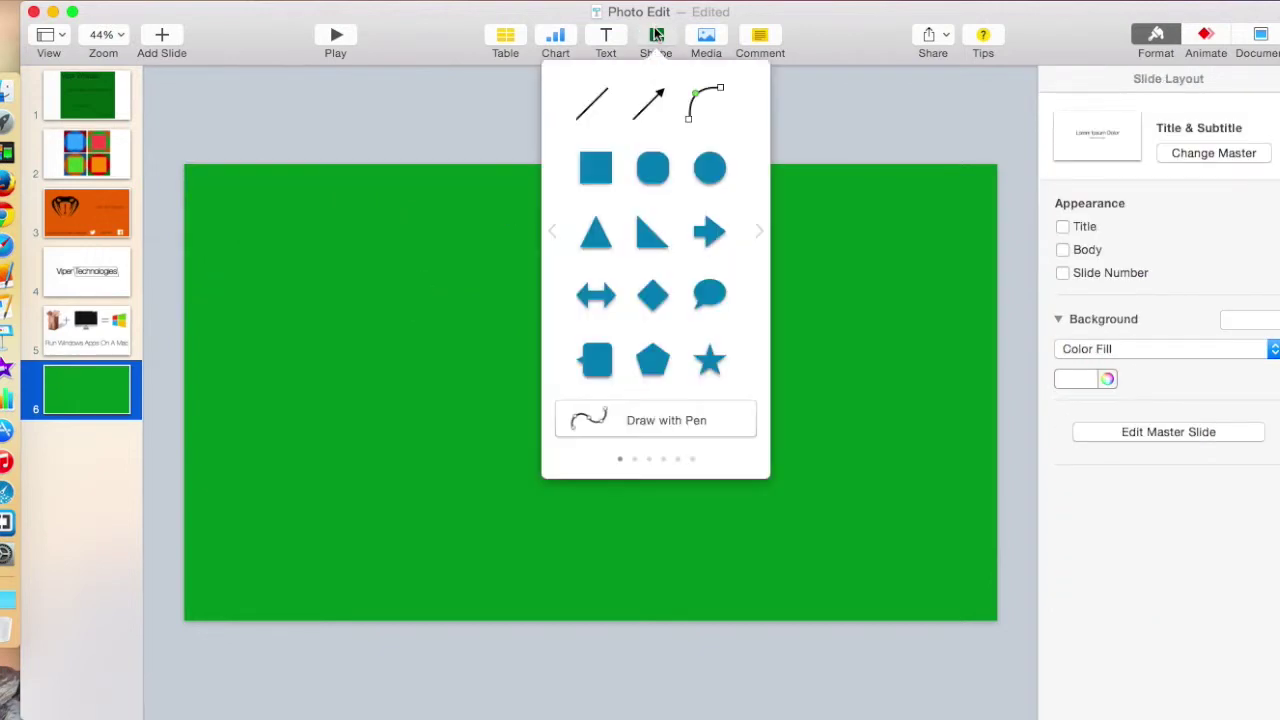
pyautogui.click(708, 168)
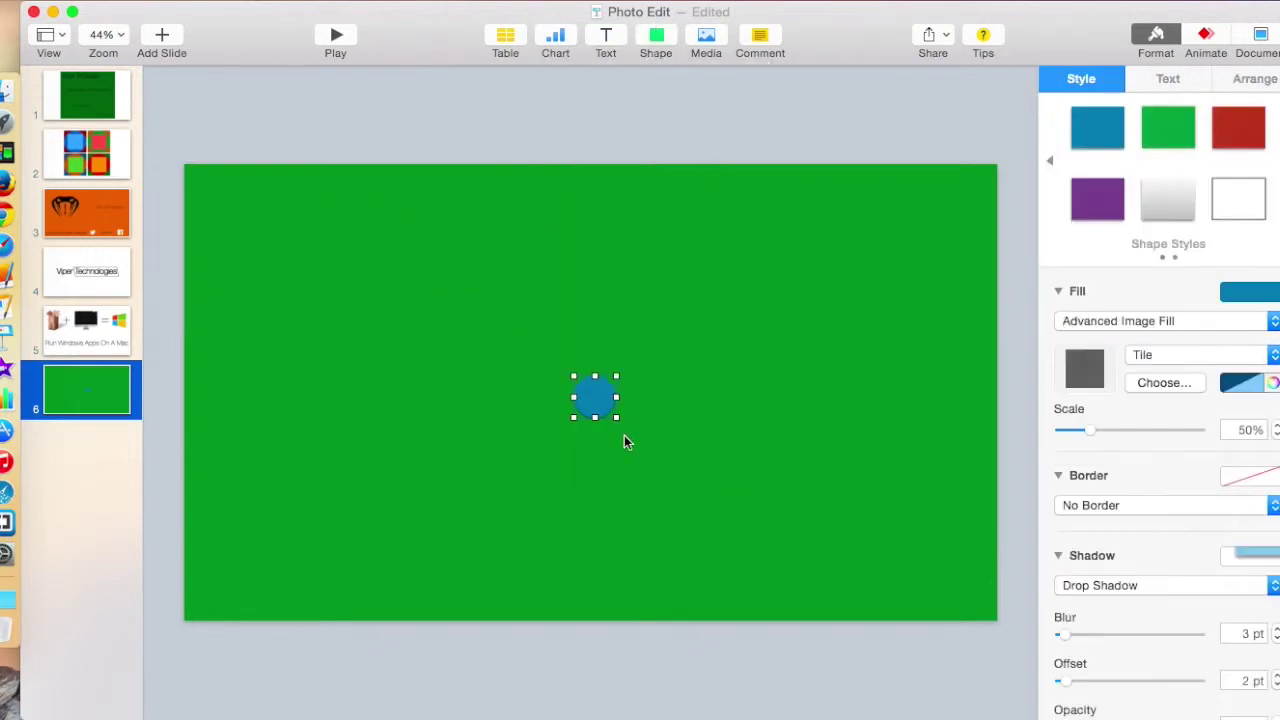
pyautogui.moveTo(593, 399); pyautogui.dragTo(514, 311)
pyautogui.click(1172, 318)
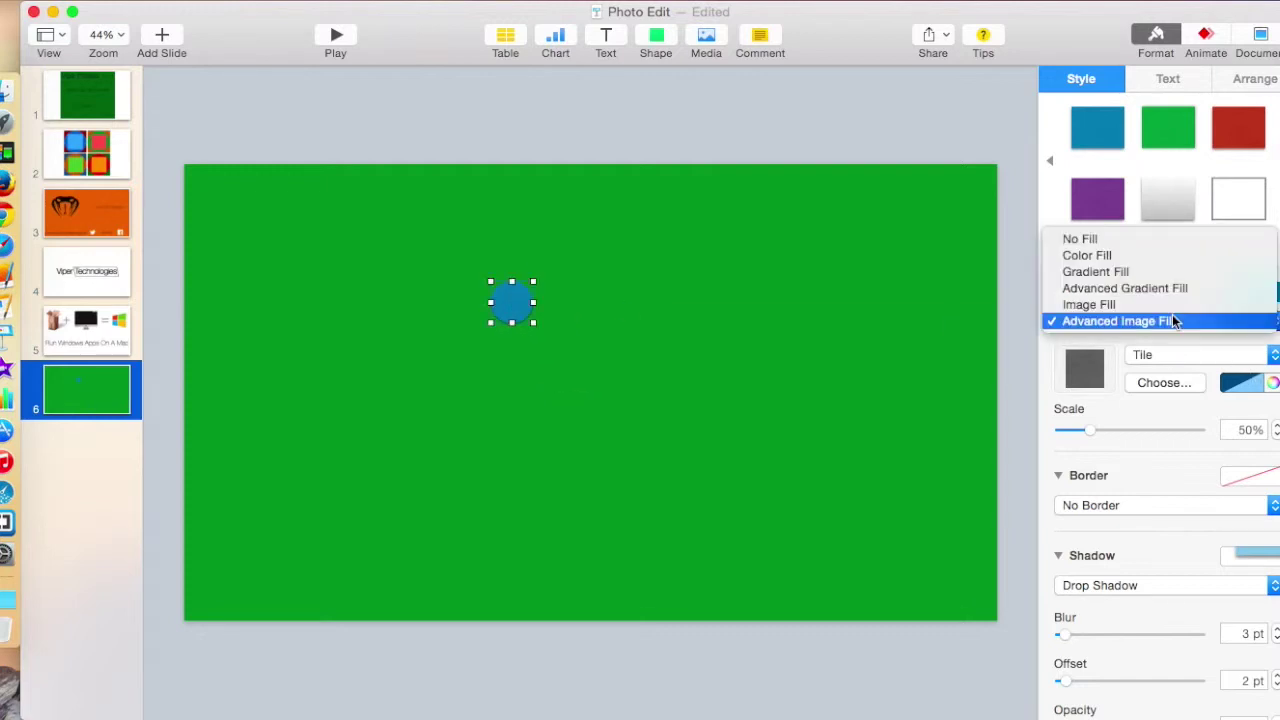
pyautogui.click(1115, 253)
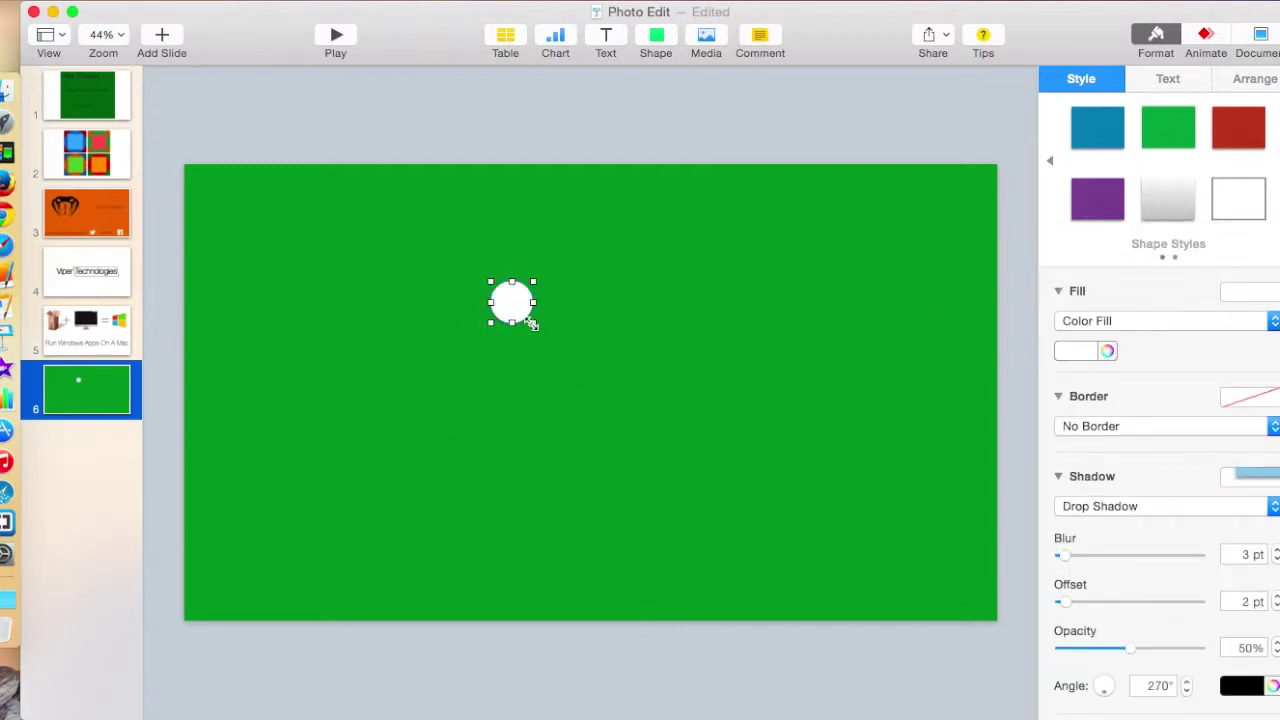
# Step: Enlarge the white circle into a big round shape centred on the slide
pyautogui.moveTo(533, 322); pyautogui.dragTo(770, 571)
pyautogui.moveTo(660, 456); pyautogui.dragTo(587, 350)
pyautogui.moveTo(697, 464); pyautogui.dragTo(774, 571)
pyautogui.moveTo(640, 457); pyautogui.dragTo(600, 471)
pyautogui.moveTo(737, 381); pyautogui.dragTo(770, 383)
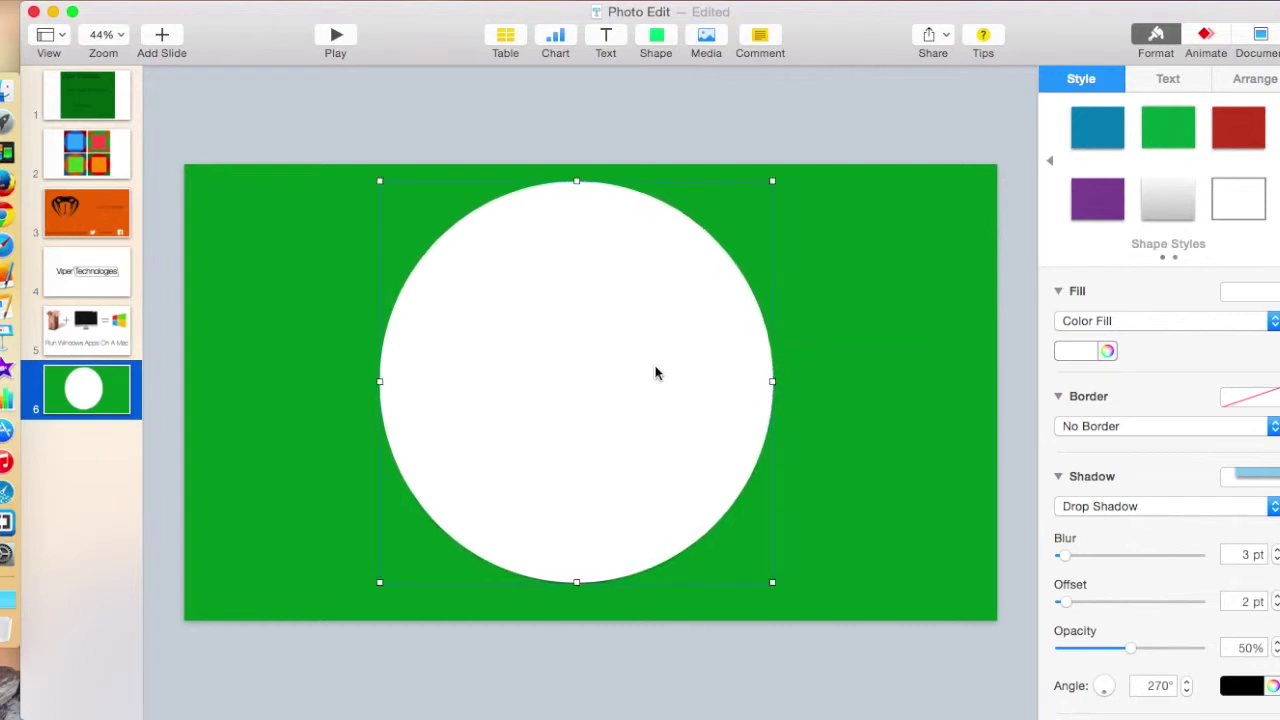
pyautogui.moveTo(640, 366)
pyautogui.mouseDown()
pyautogui.moveTo(598, 364)
pyautogui.moveTo(634, 366)
pyautogui.moveTo(660, 400)
pyautogui.moveTo(686, 334)
pyautogui.moveTo(653, 377)
pyautogui.mouseUp()
pyautogui.click(851, 466)
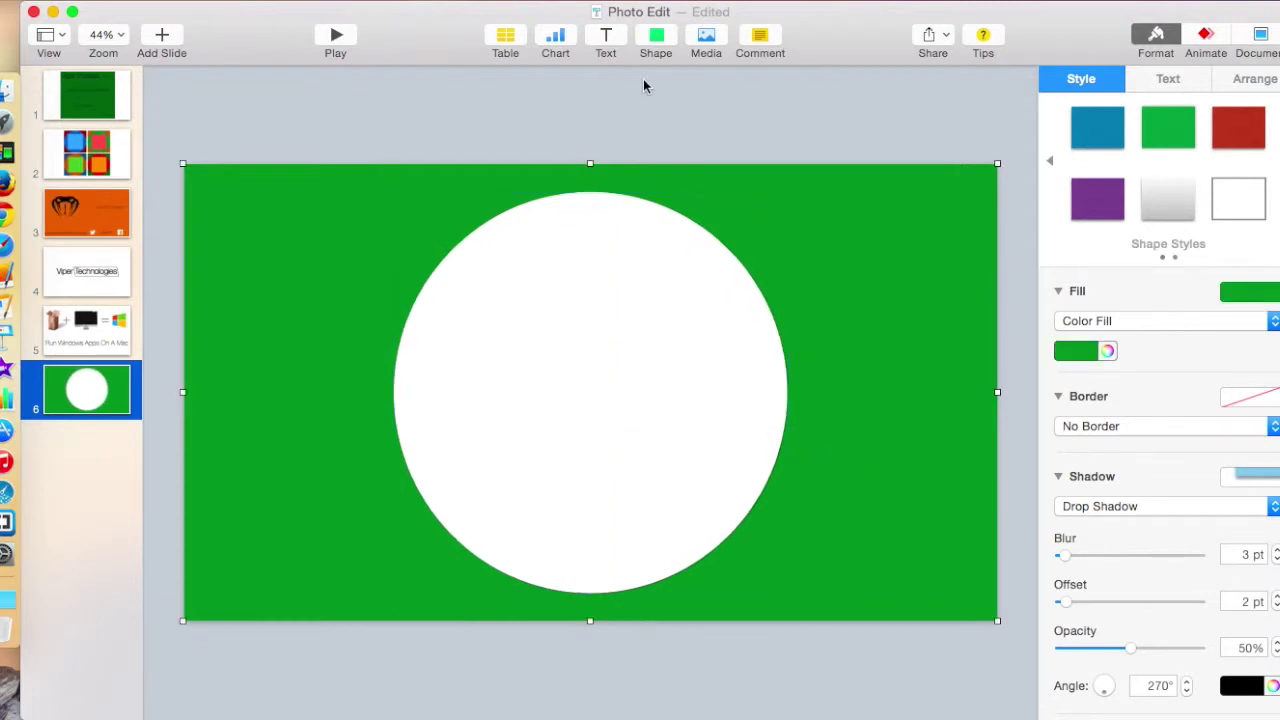
# Step: Try blue, light blue, dark blue and dark orange fills on the circle
pyautogui.click(591, 291)
pyautogui.click(1074, 353)
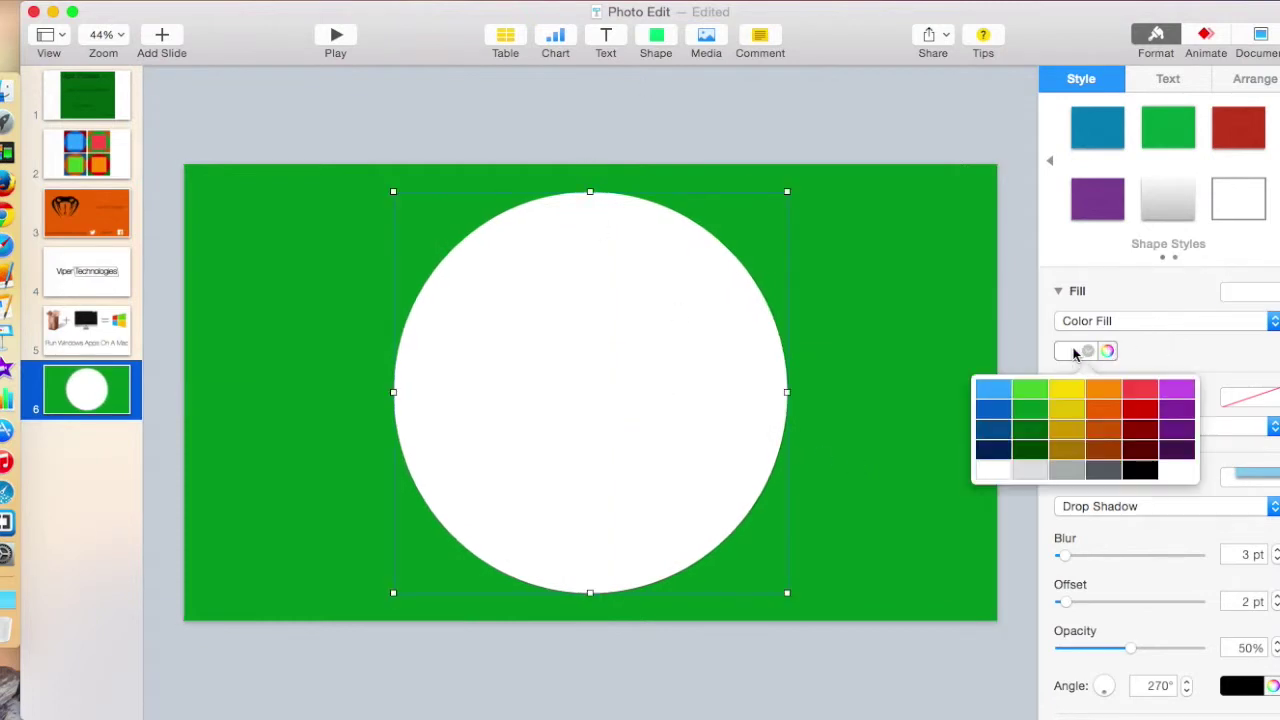
pyautogui.click(993, 410)
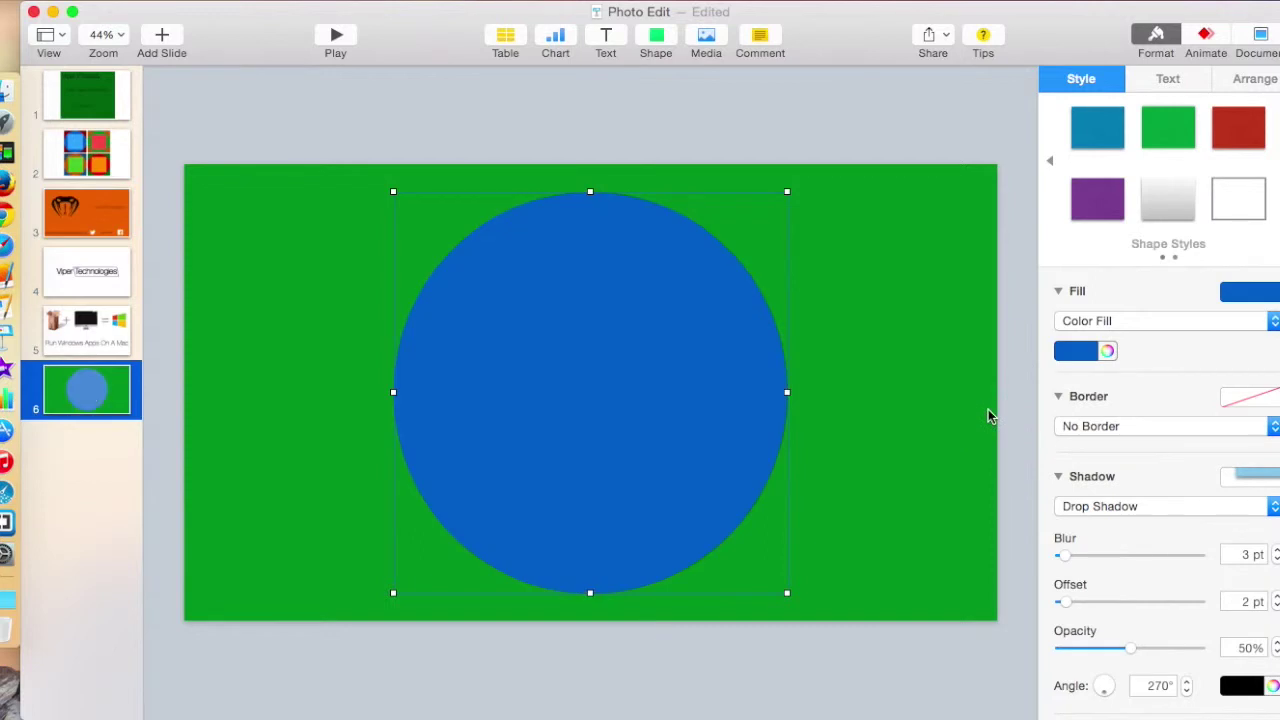
pyautogui.click(1066, 353)
pyautogui.click(993, 388)
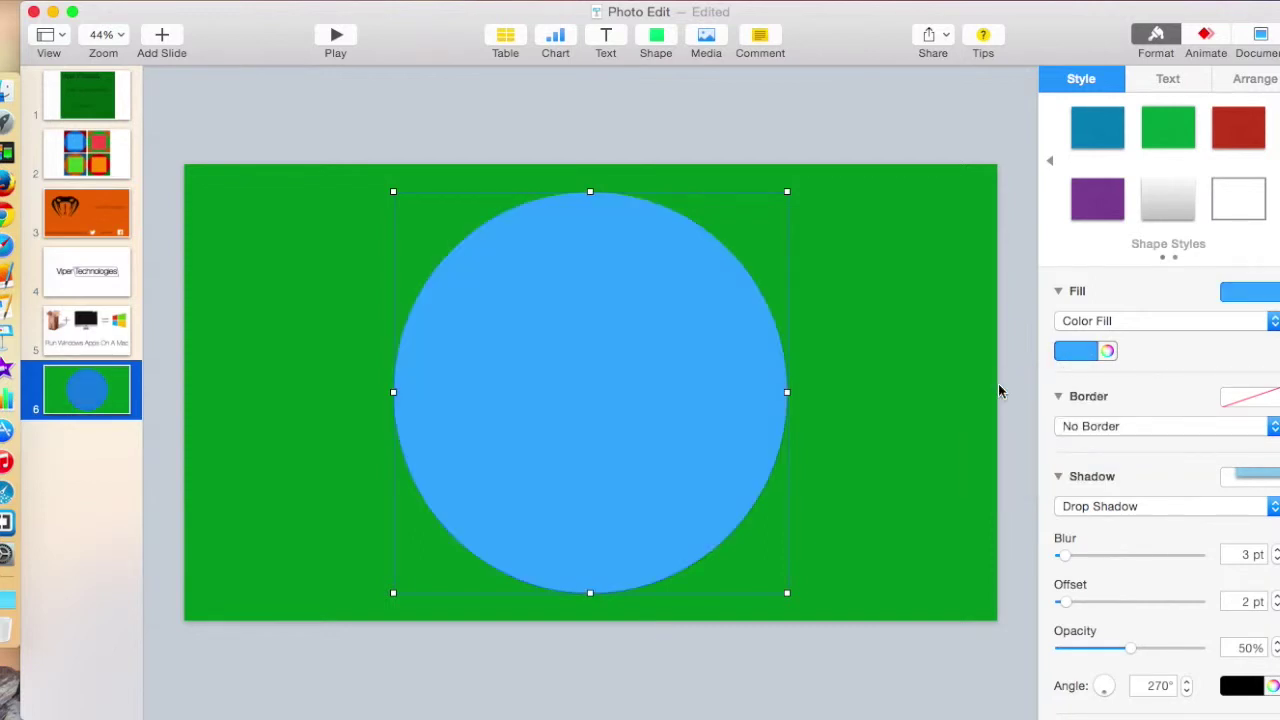
pyautogui.click(1062, 352)
pyautogui.click(1000, 430)
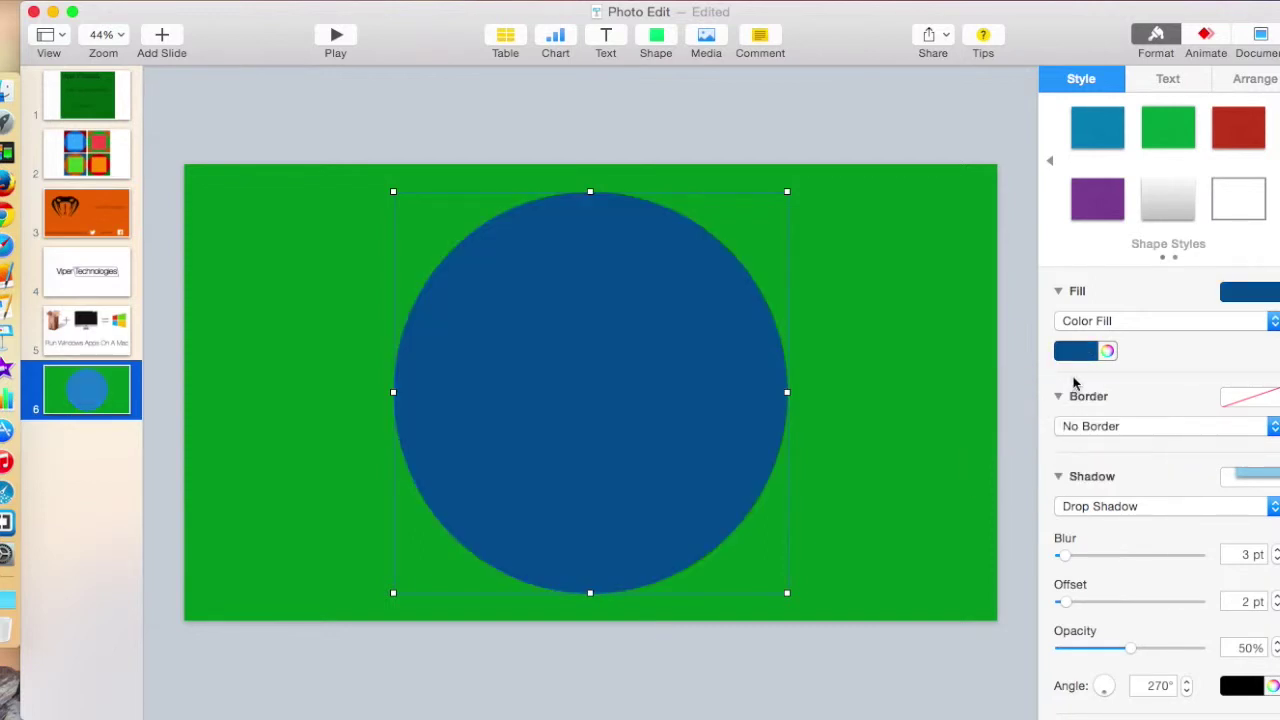
pyautogui.click(1075, 355)
pyautogui.click(1103, 430)
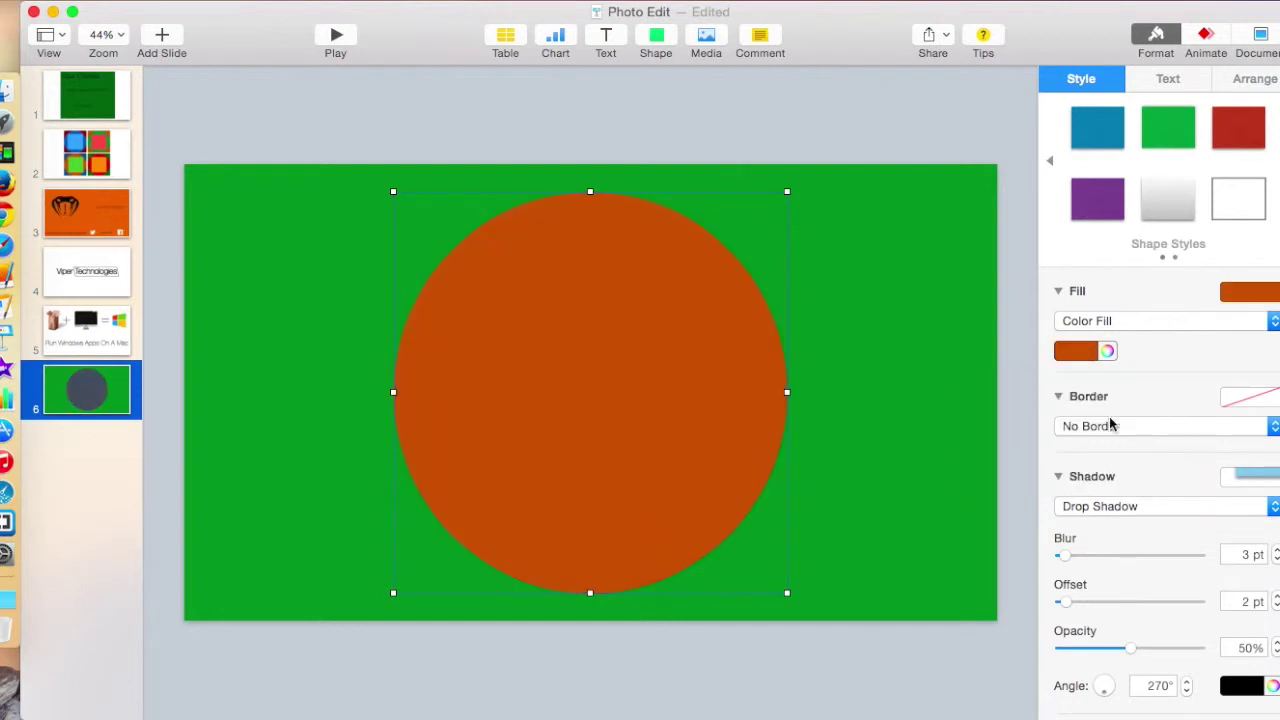
# Step: Settle on a bright orange fill for the circle
pyautogui.click(1088, 356)
pyautogui.click(1100, 426)
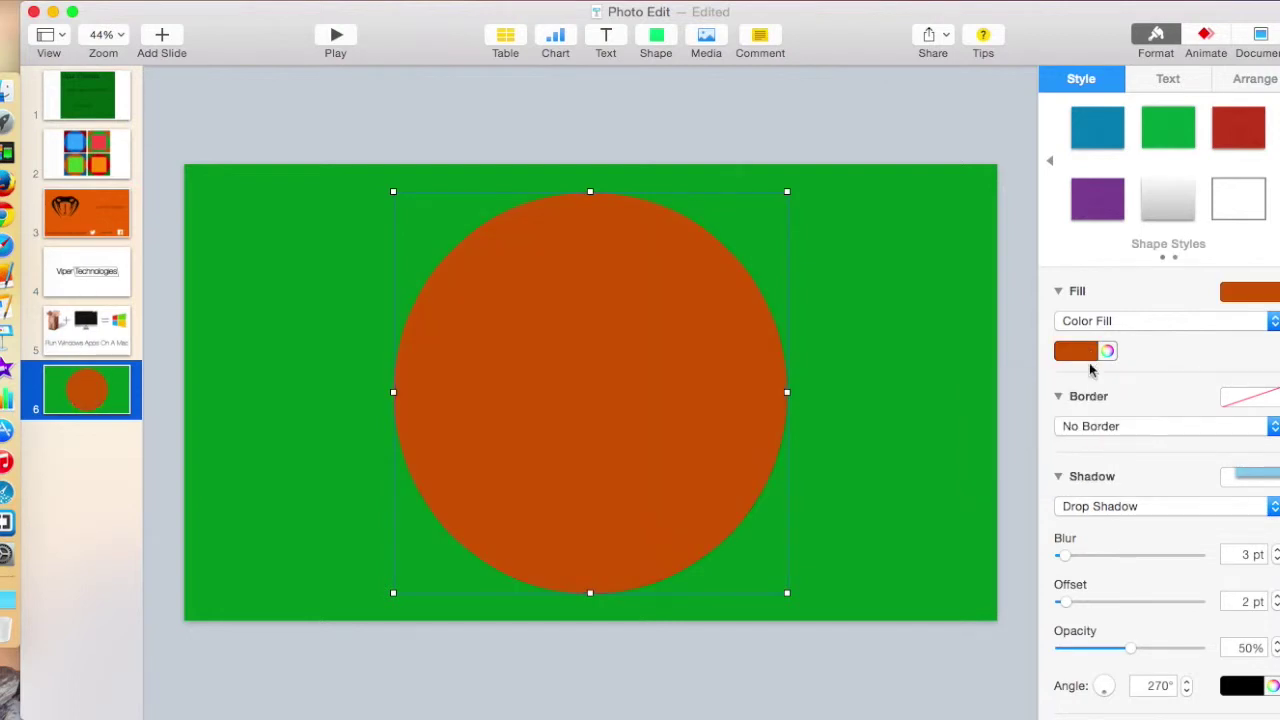
pyautogui.click(1090, 366)
pyautogui.click(1100, 410)
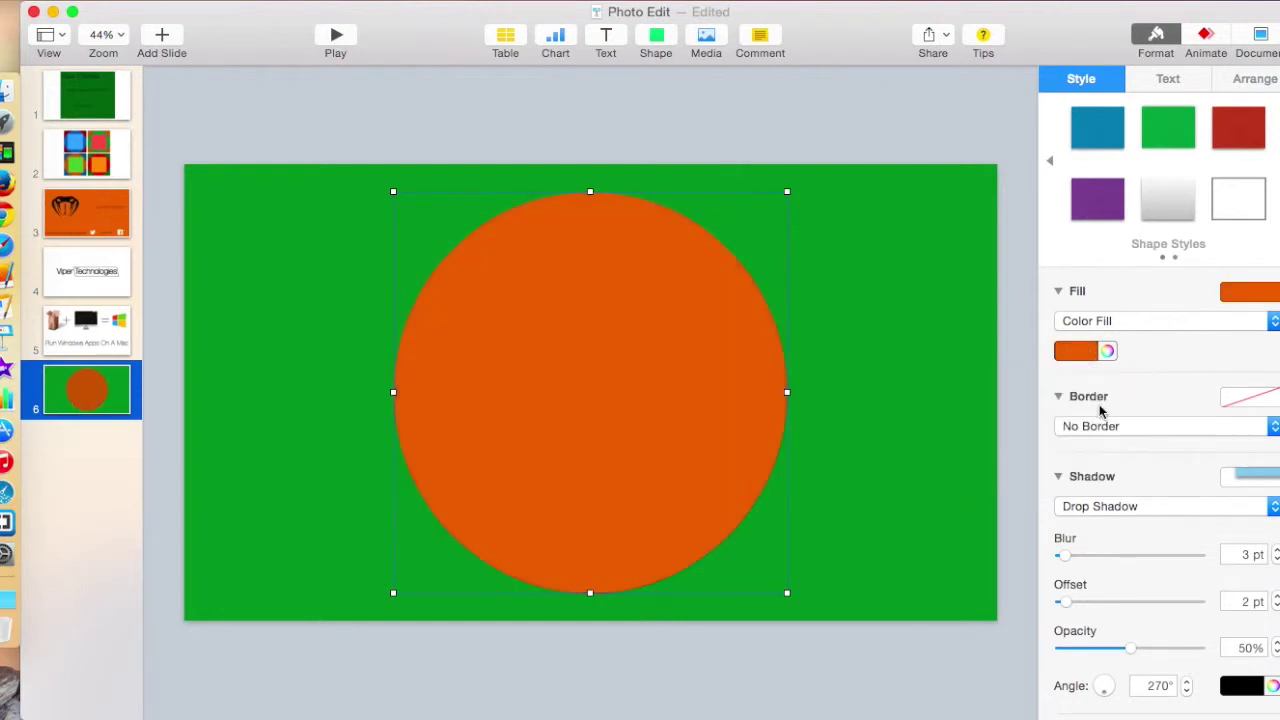
pyautogui.click(930, 401)
pyautogui.click(606, 38)
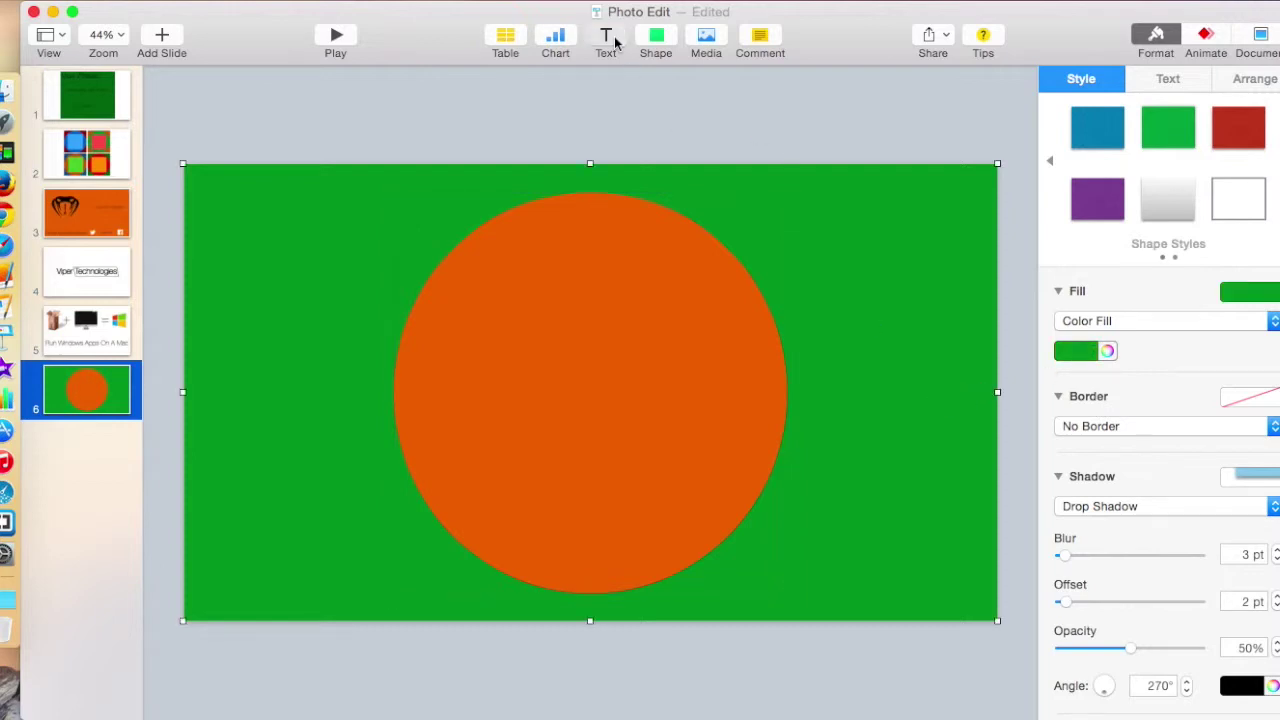
# Step: Type 'ChilliNerd' in a new text box and set it to Helvetica Neue UltraLight
pyautogui.doubleClick(596, 400)
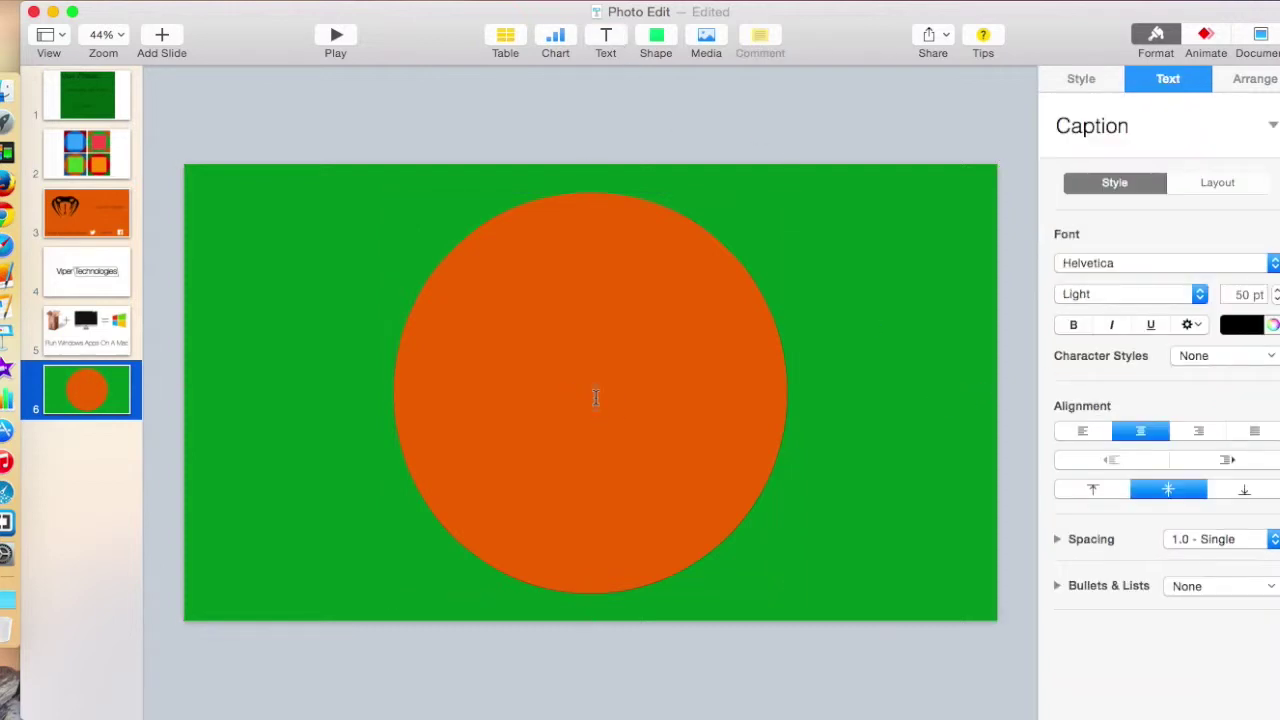
pyautogui.write('ChilliNerd')
pyautogui.doubleClick(594, 397)
pyautogui.click(1120, 260)
pyautogui.click(1093, 295)
pyautogui.click(1078, 300)
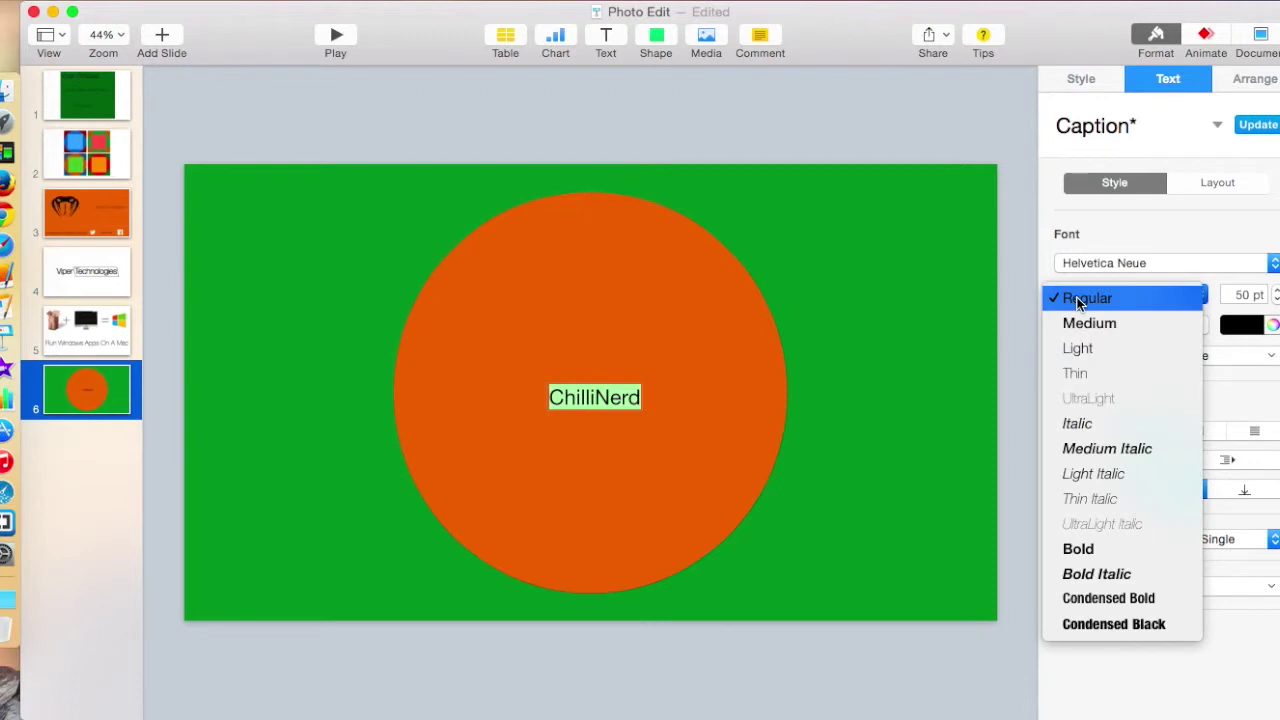
pyautogui.click(1106, 400)
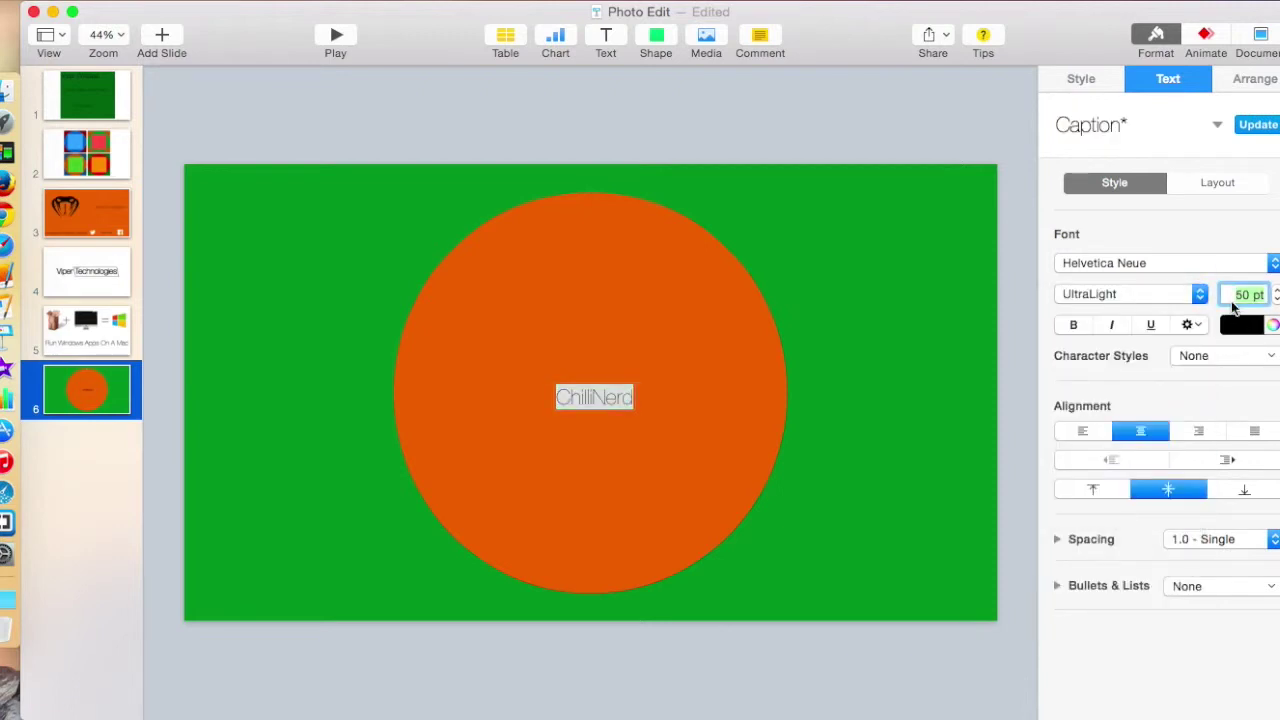
# Step: Set ChilliNerd to 200 pt and centre it across the orange circle
pyautogui.write('100')
pyautogui.press('Return')
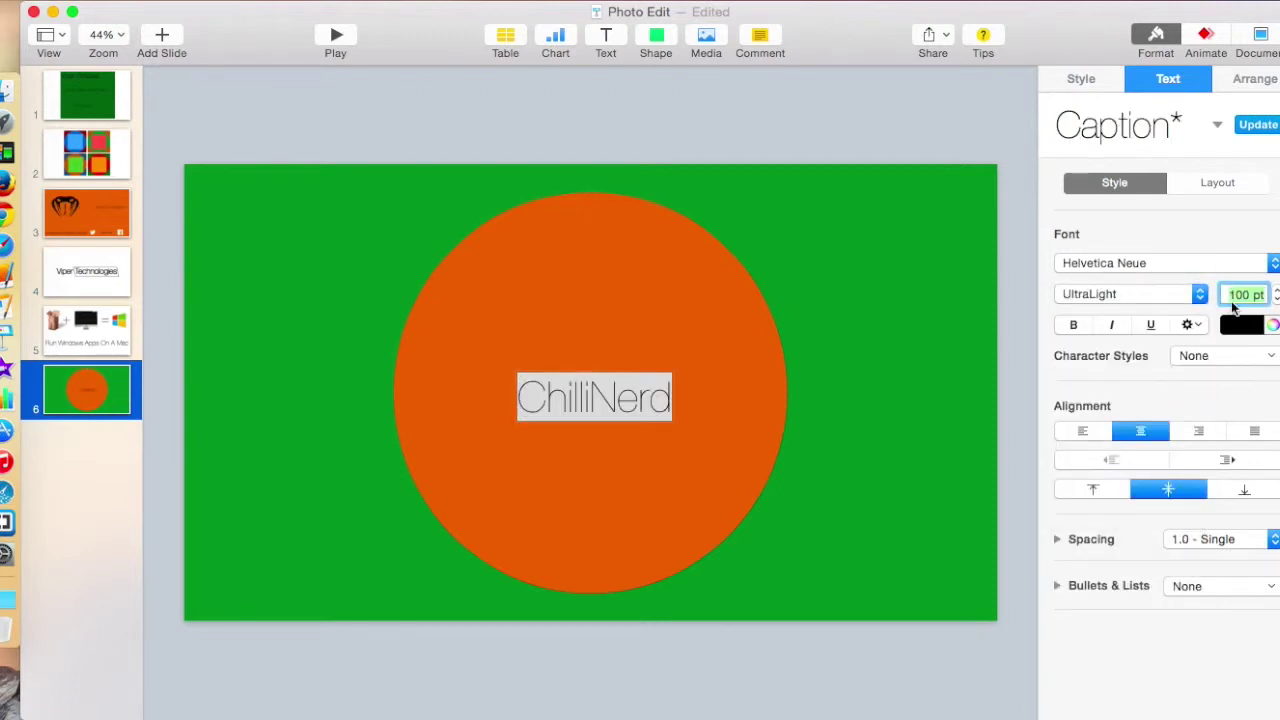
pyautogui.write('200')
pyautogui.press('Return')
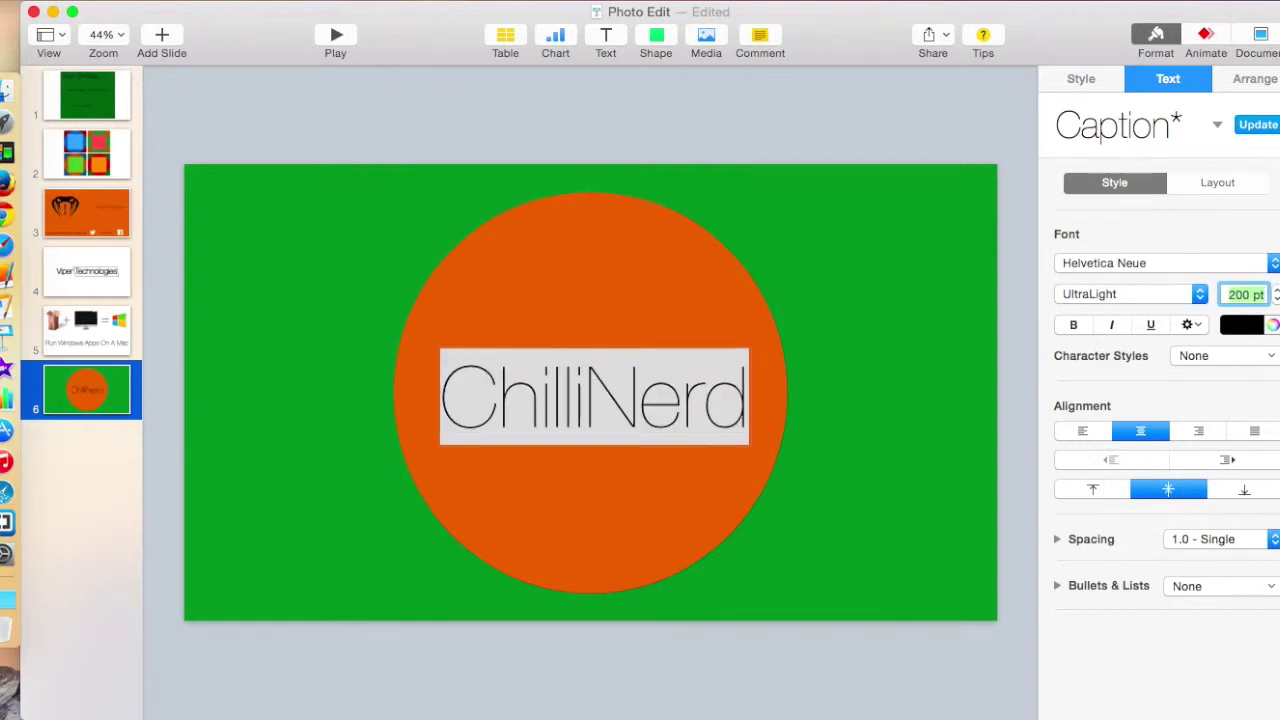
pyautogui.click(845, 449)
pyautogui.click(751, 111)
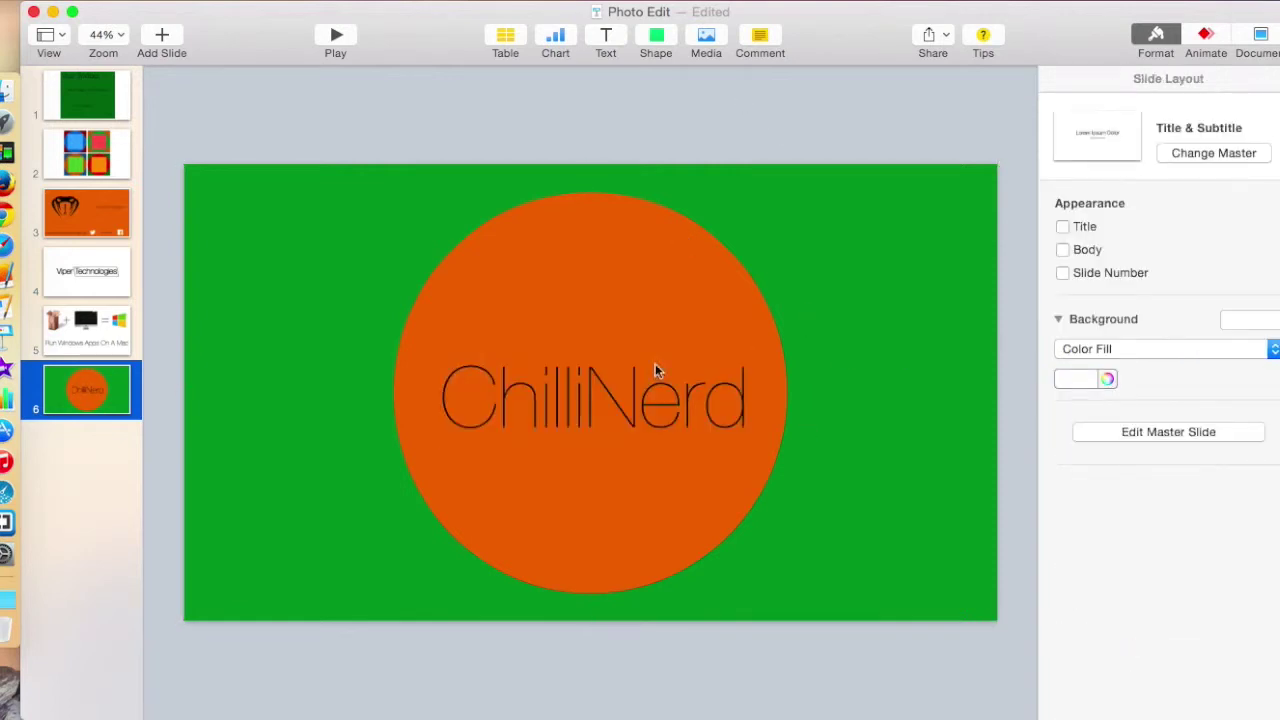
pyautogui.click(620, 399)
pyautogui.moveTo(620, 399); pyautogui.dragTo(611, 401)
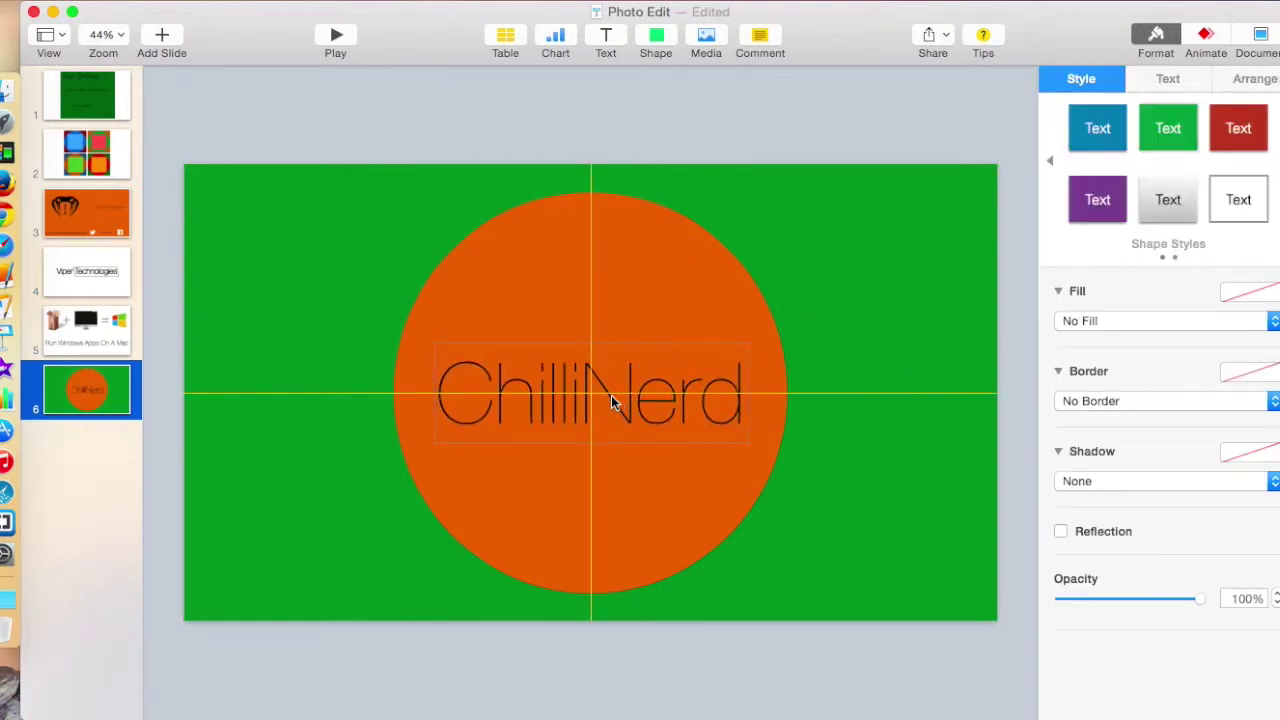
pyautogui.click(647, 111)
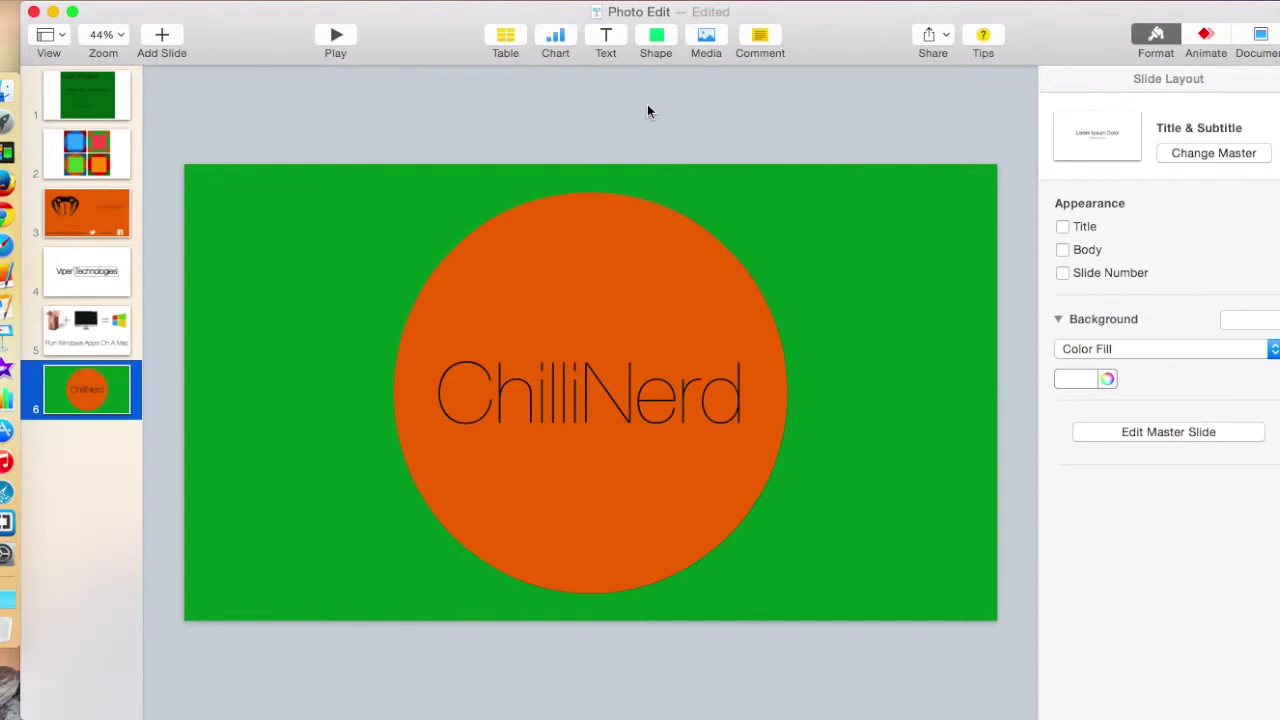
# Step: Apply a Drop Shadow to the orange circle: offset 13 pt, blur 100 pt, opacity 100%
pyautogui.click(618, 259)
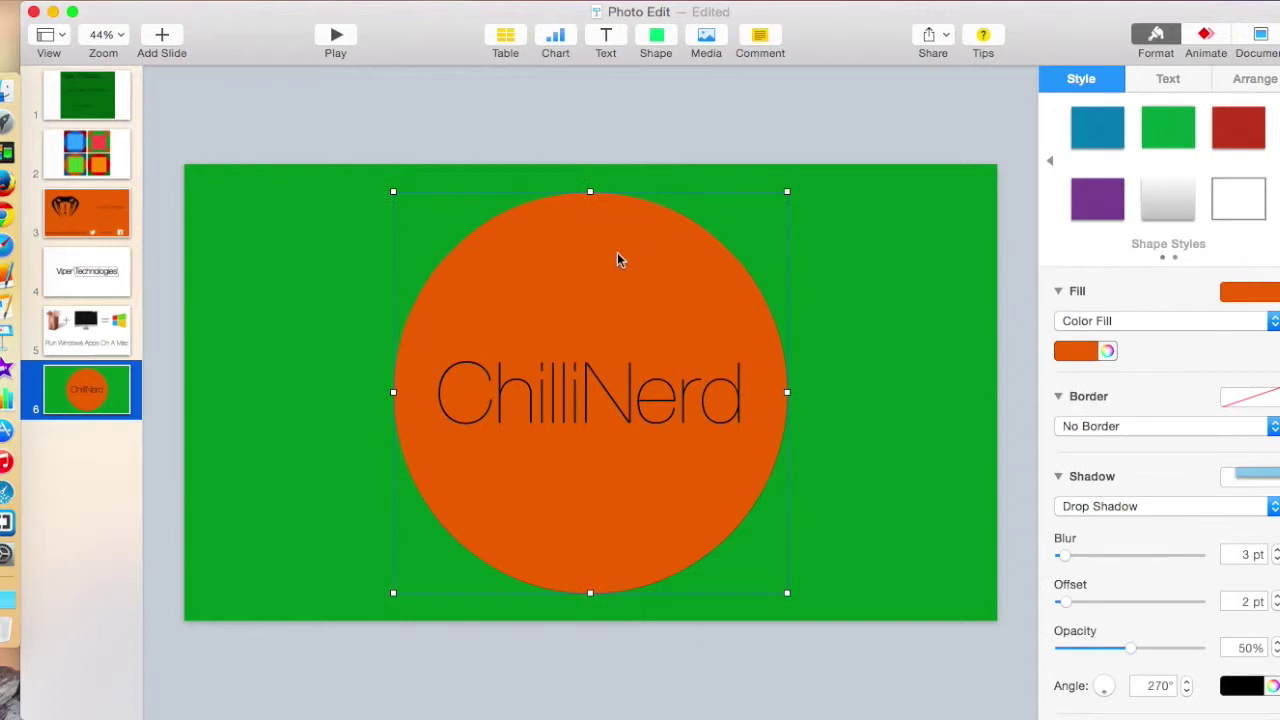
pyautogui.click(1123, 506)
pyautogui.click(1123, 507)
pyautogui.moveTo(1094, 603); pyautogui.dragTo(1090, 607)
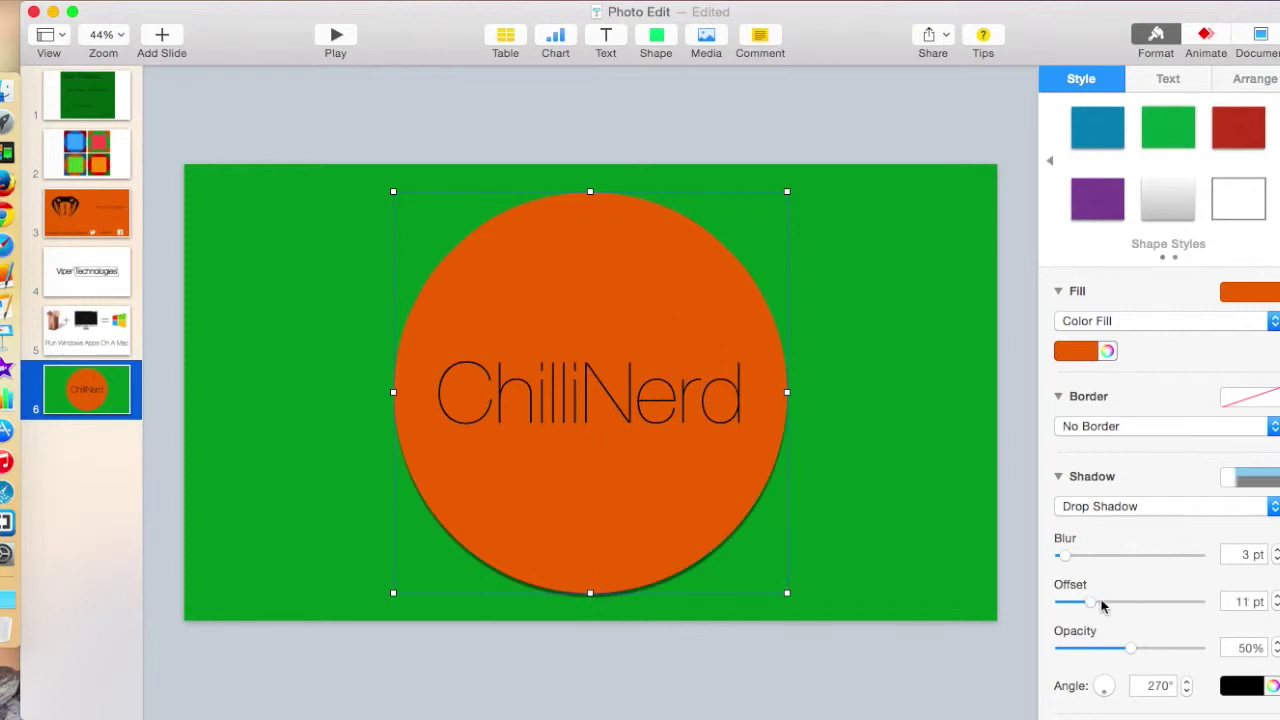
pyautogui.moveTo(1089, 605); pyautogui.dragTo(1082, 606)
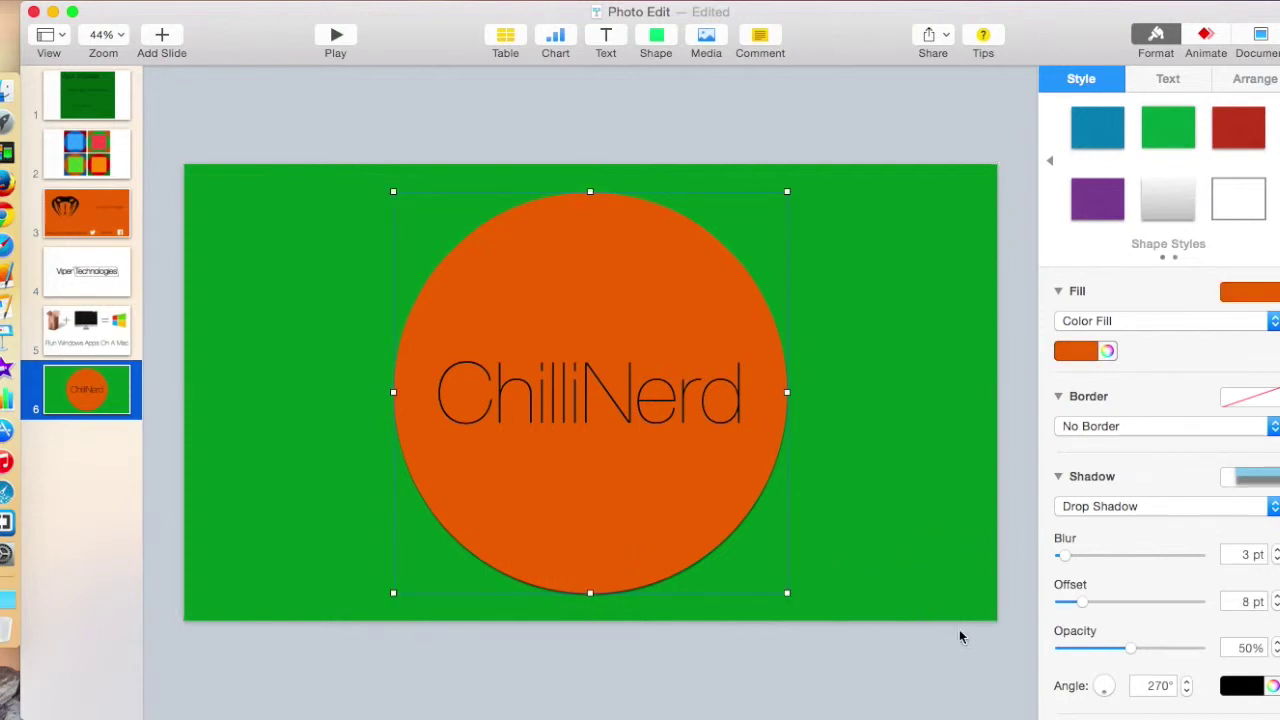
pyautogui.click(1140, 556)
pyautogui.moveTo(1138, 556); pyautogui.dragTo(1233, 548)
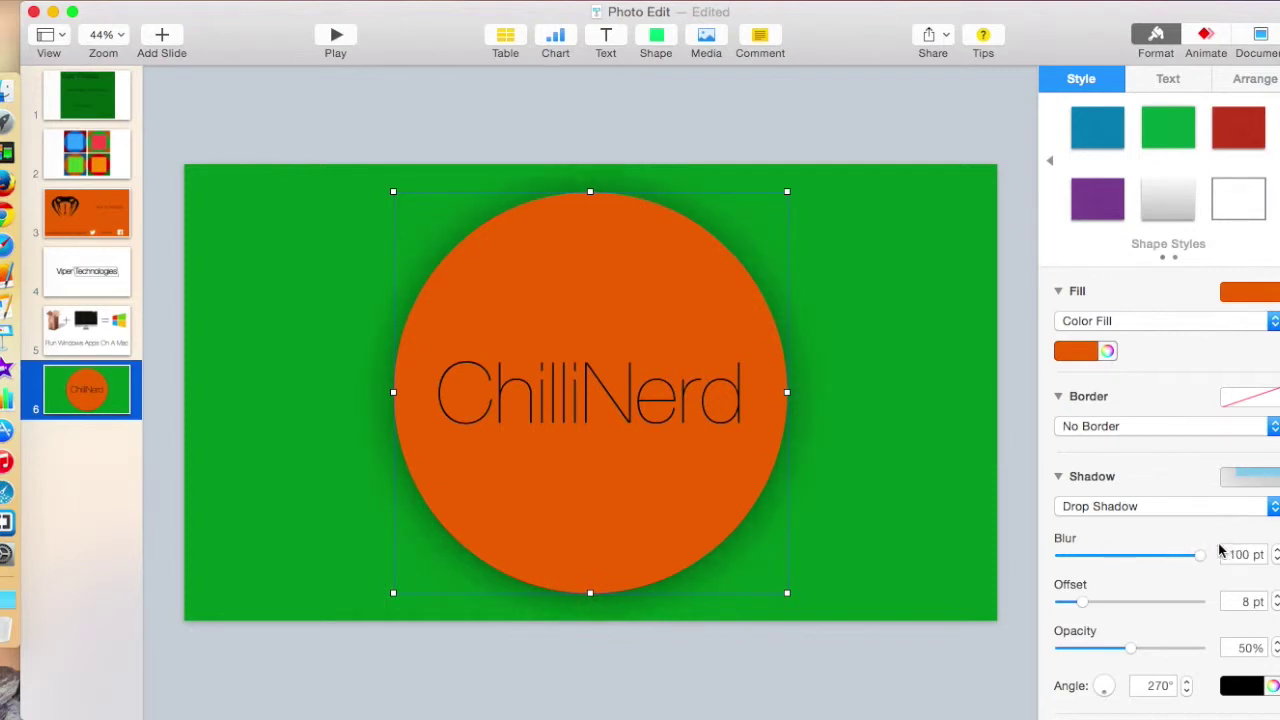
pyautogui.moveTo(1131, 650); pyautogui.dragTo(1210, 645)
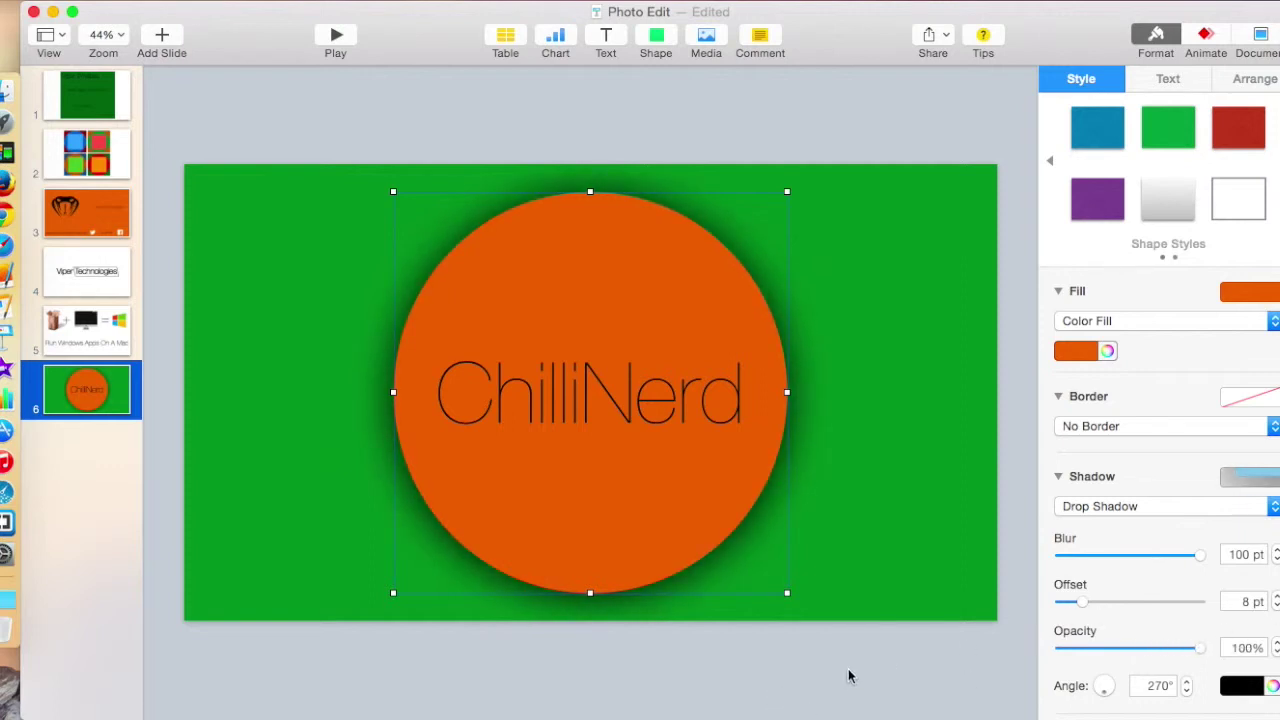
pyautogui.moveTo(1071, 603); pyautogui.dragTo(1097, 603)
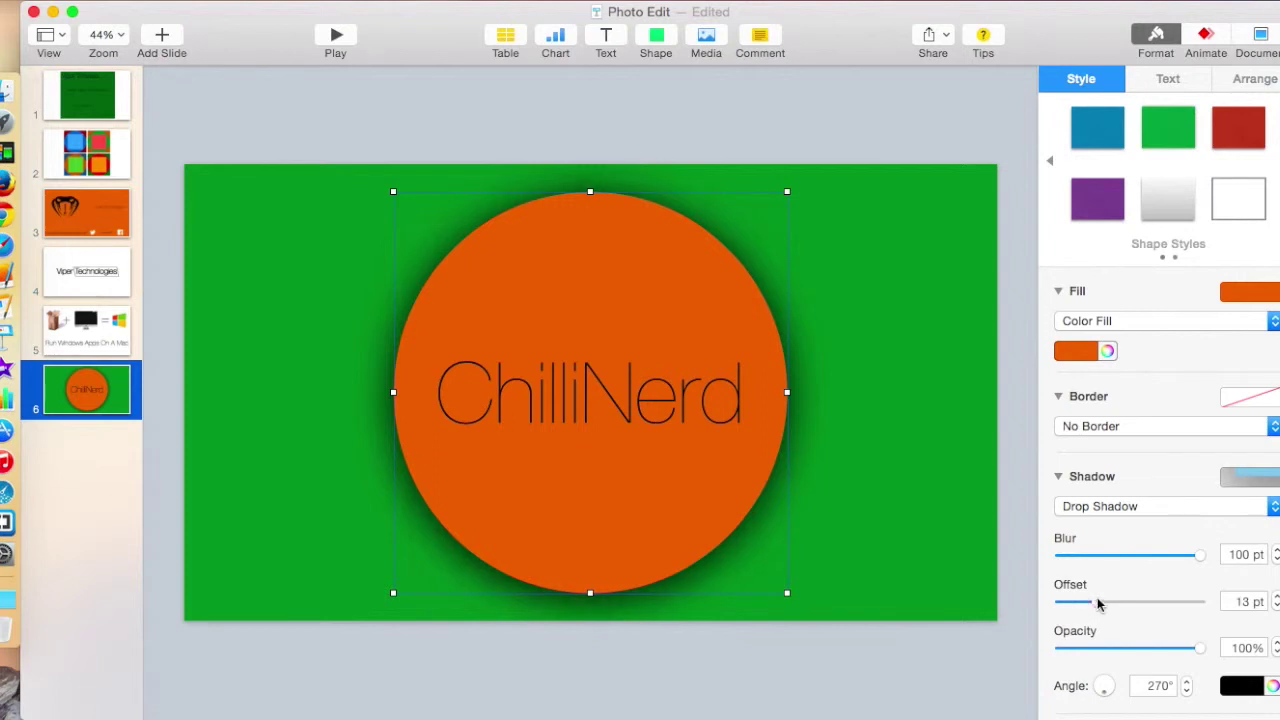
pyautogui.click(857, 678)
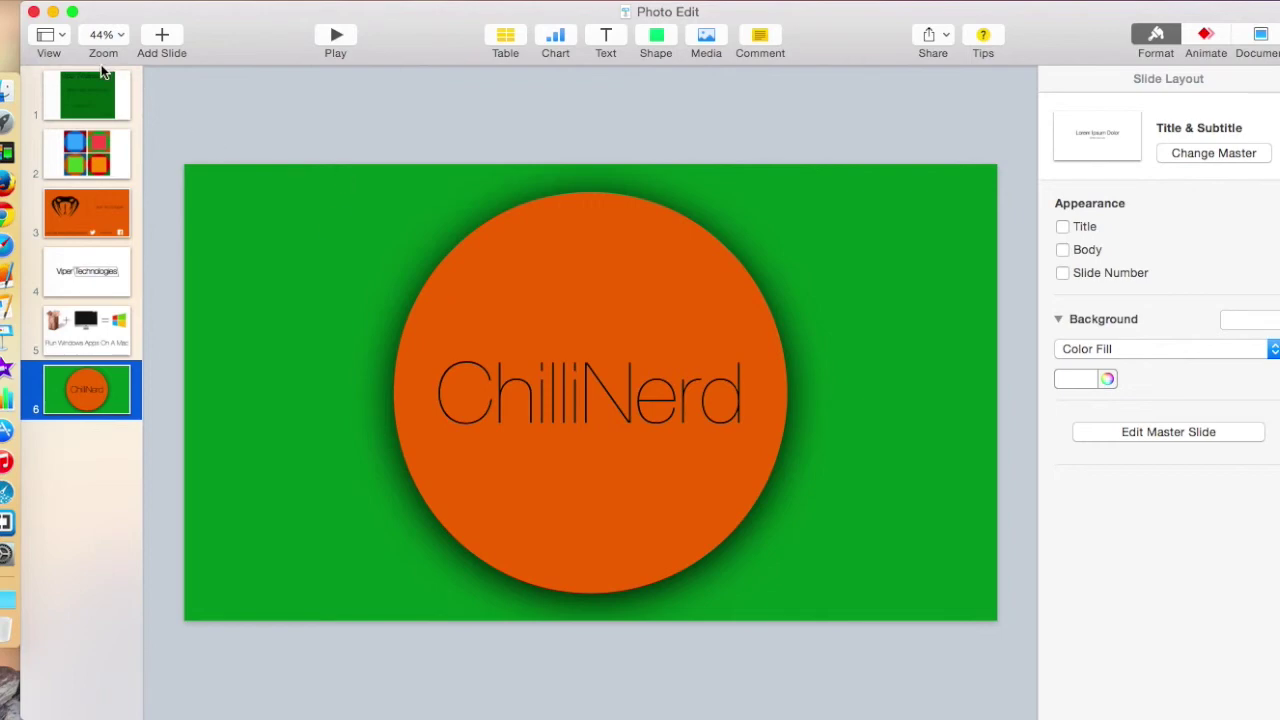
# Step: Minimise Keynote to show the desktop with the ChilliNerd screenshots
pyautogui.click(53, 11)
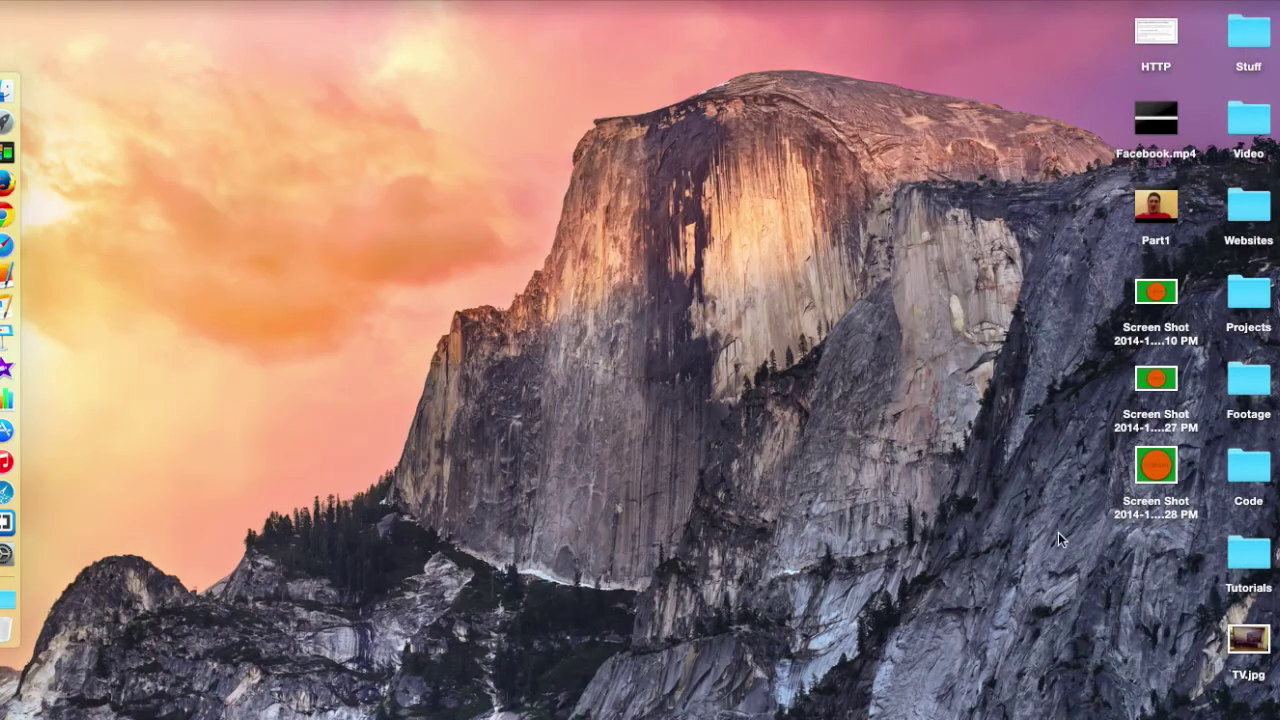
pyautogui.doubleClick(1157, 465)
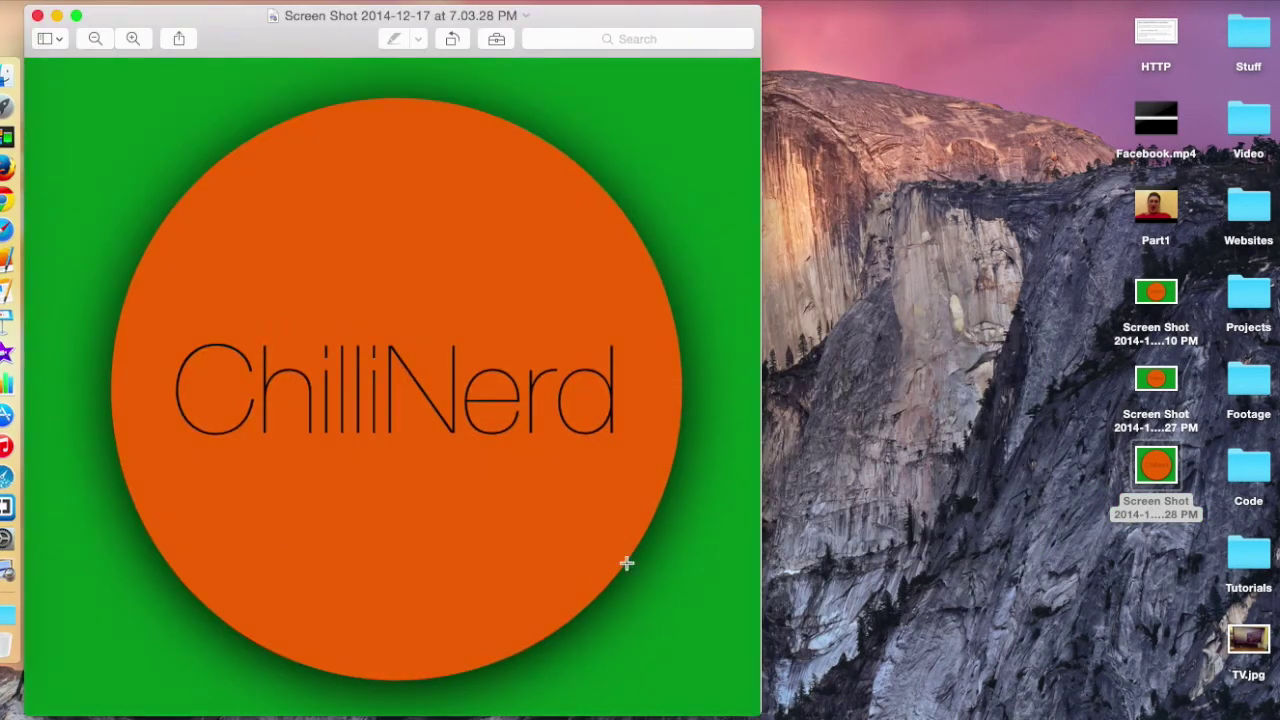
pyautogui.doubleClick(1156, 292)
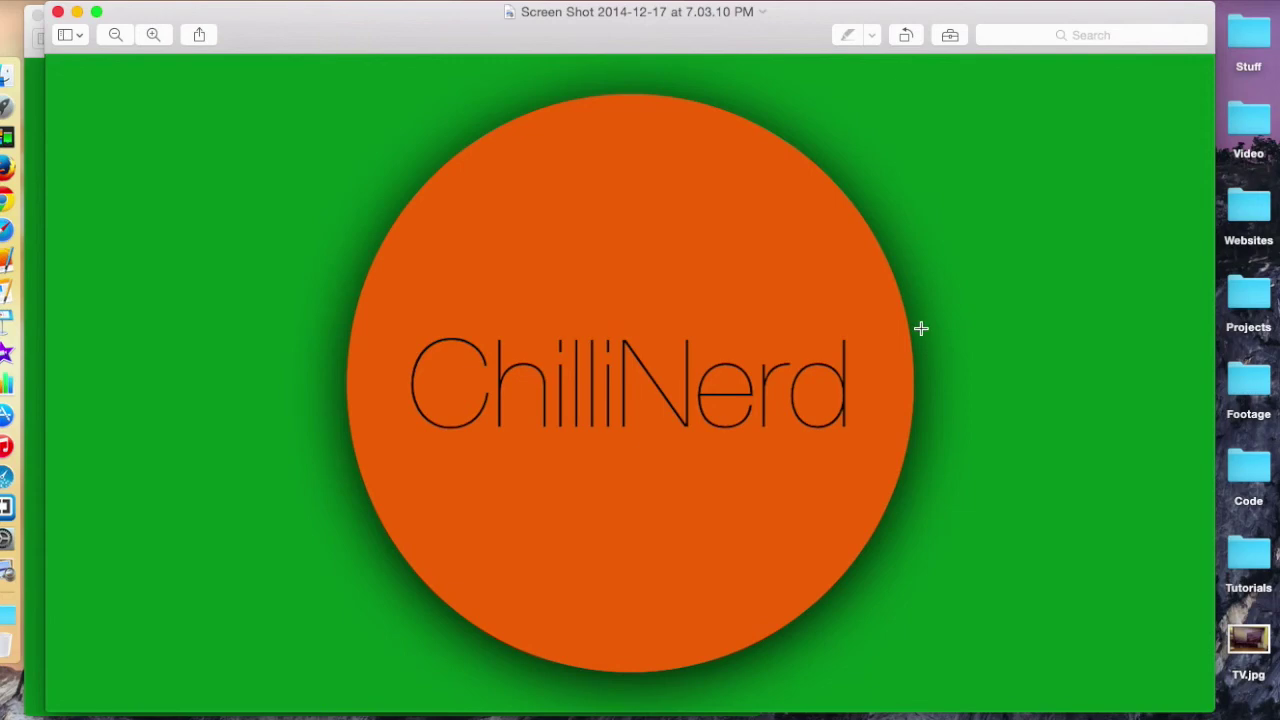
pyautogui.press('super+w')
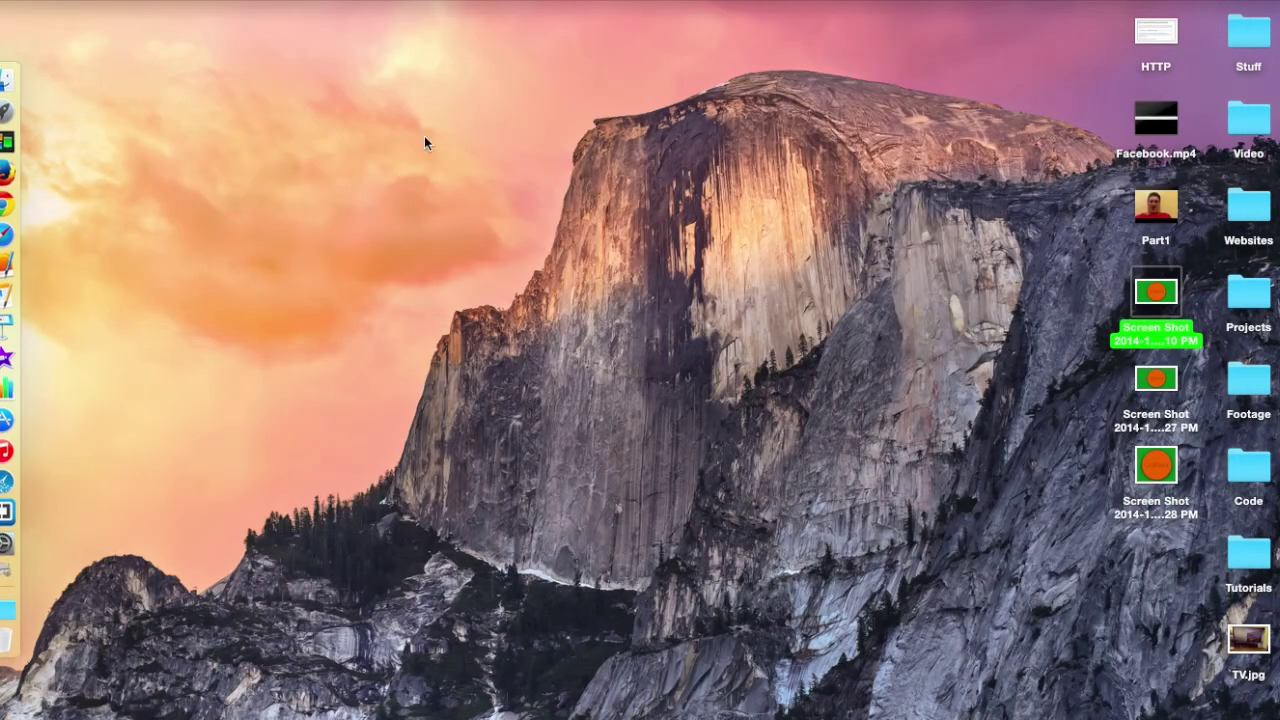
# Step: Restore the Photo Edit presentation showing the finished ChilliNerd logo on slide 6
pyautogui.click(6, 307)
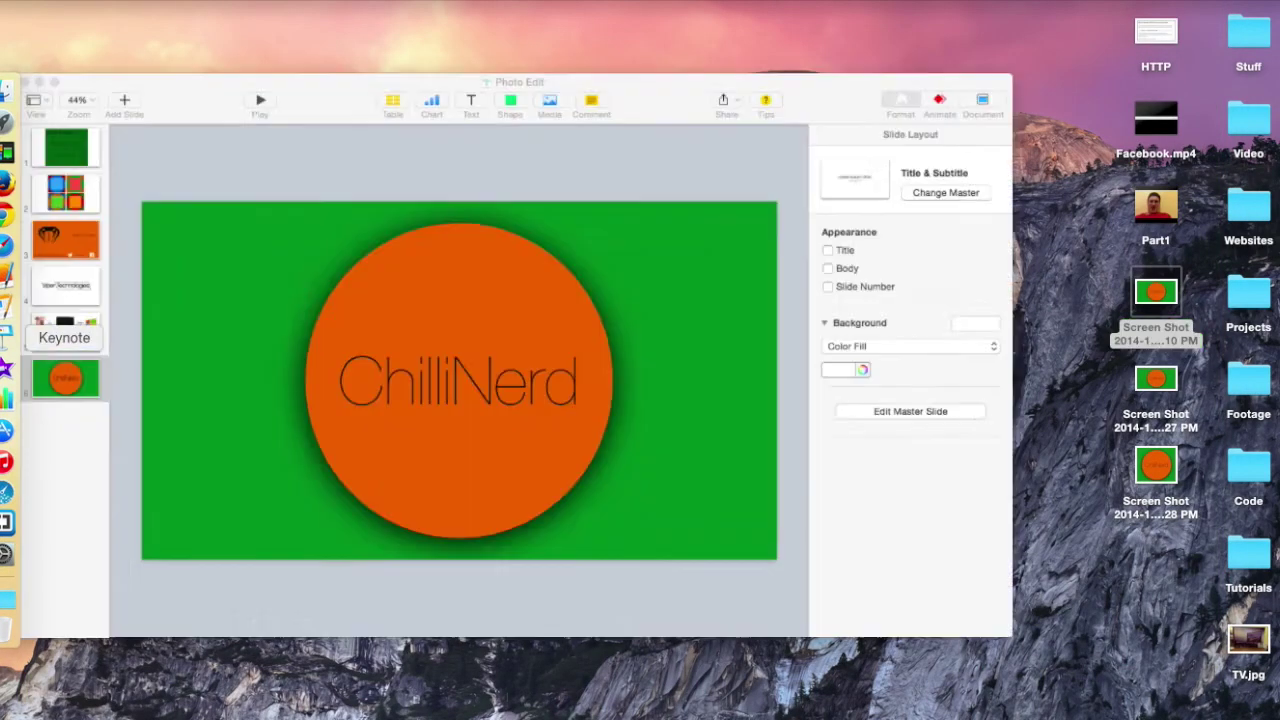